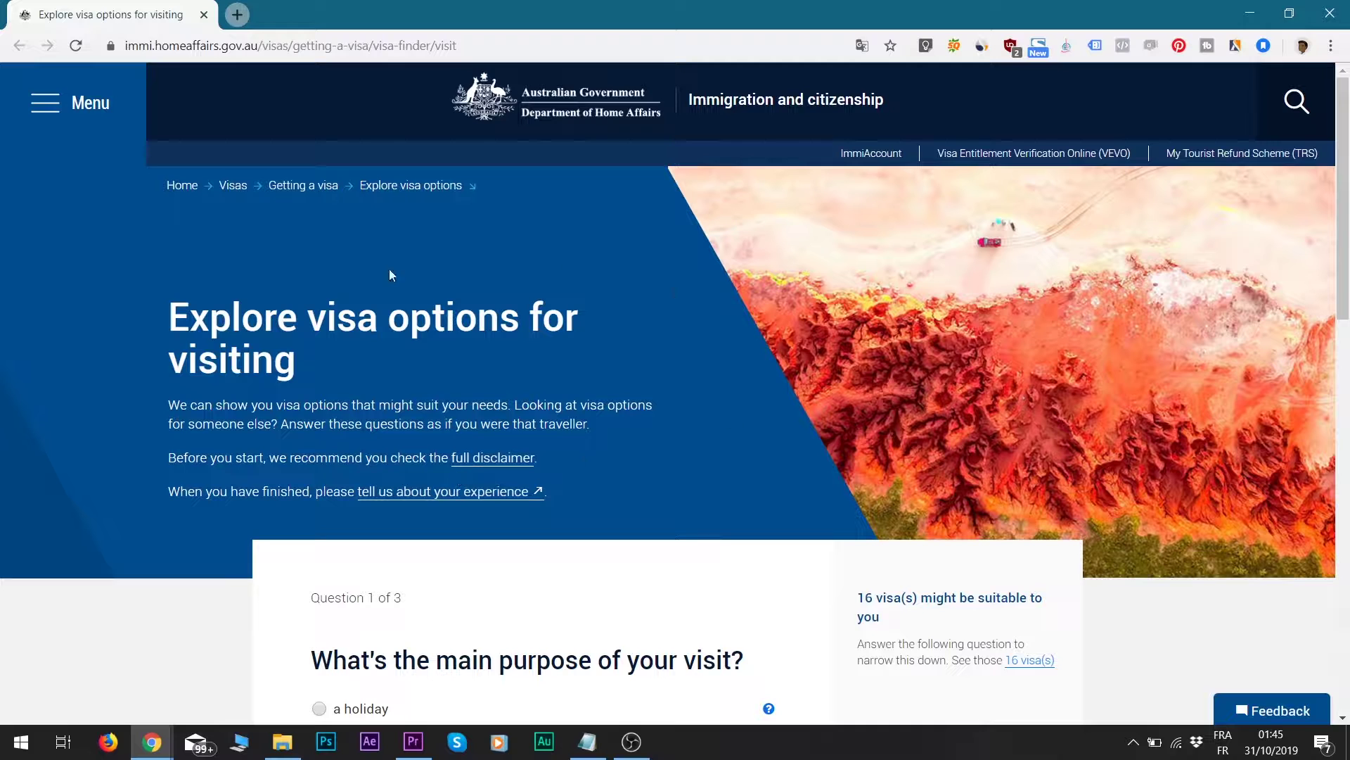
- Choose working holiday as the purpose of the visit
scroll(540, 406, "down", 6)
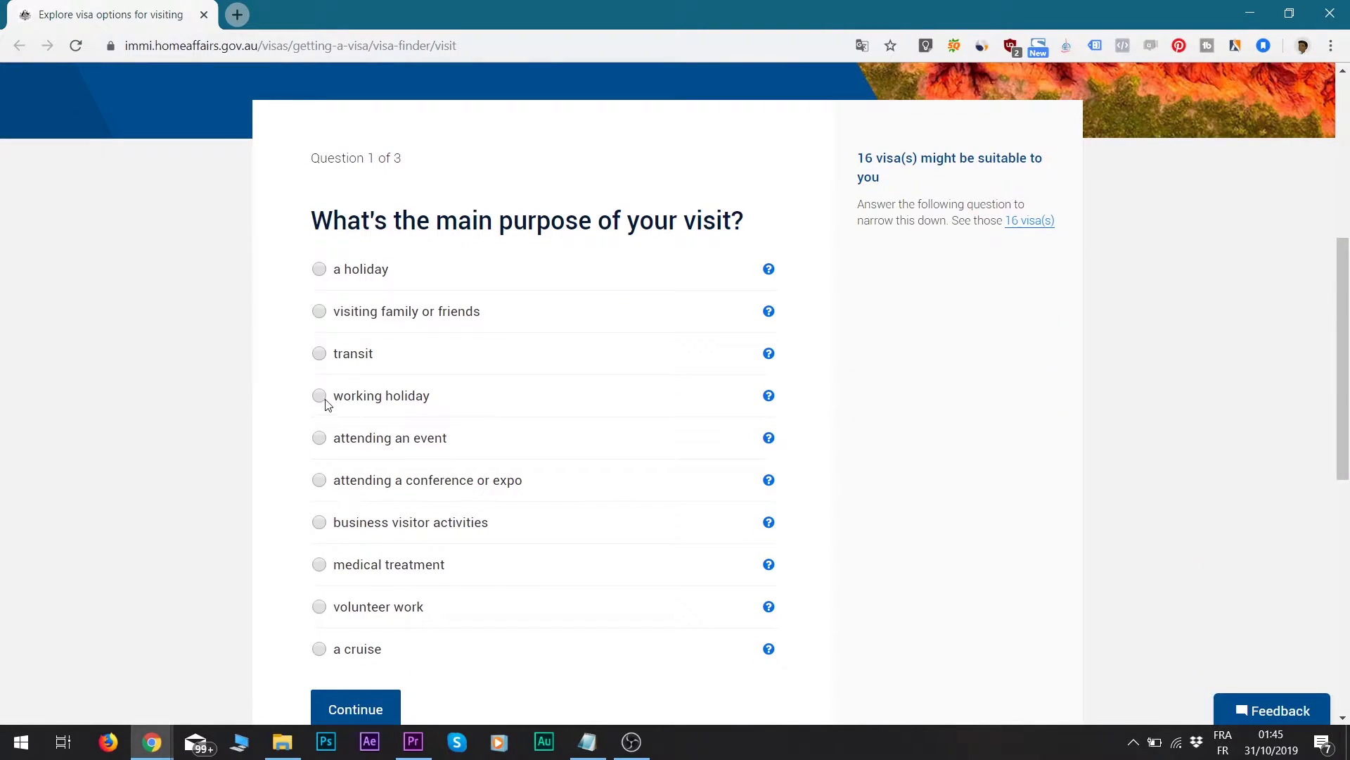
left_click(322, 397)
scroll(425, 395, "down", 3)
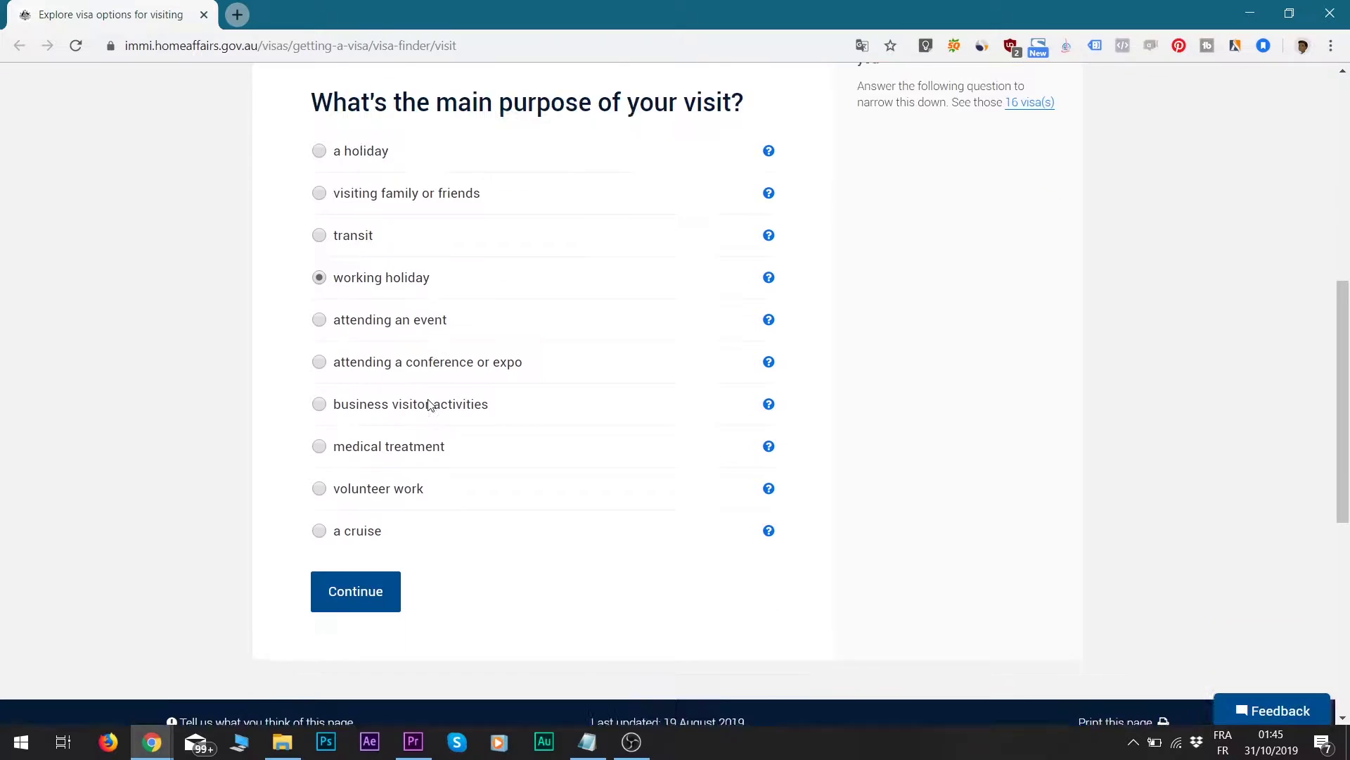
left_click(347, 456)
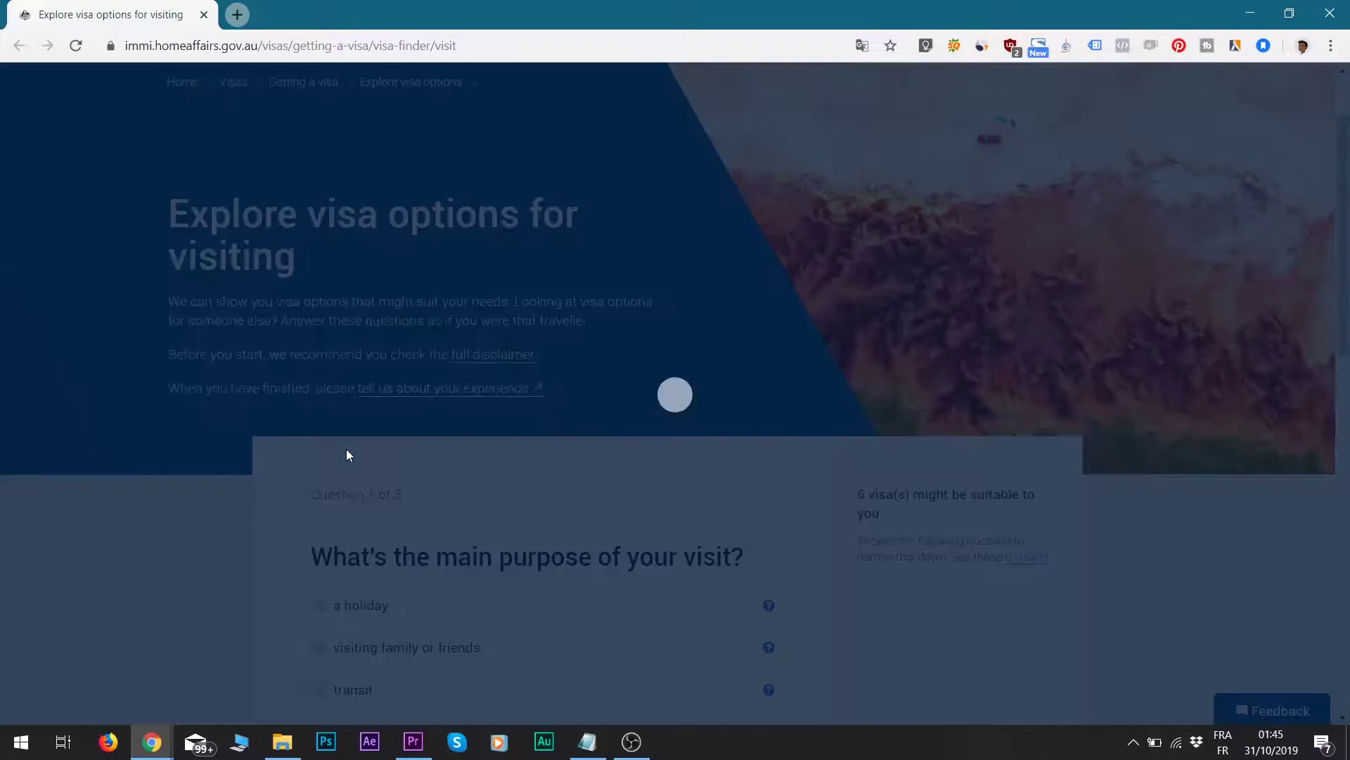
- Enter France as the passport country and show the matching visas
scroll(422, 443, "down", 3)
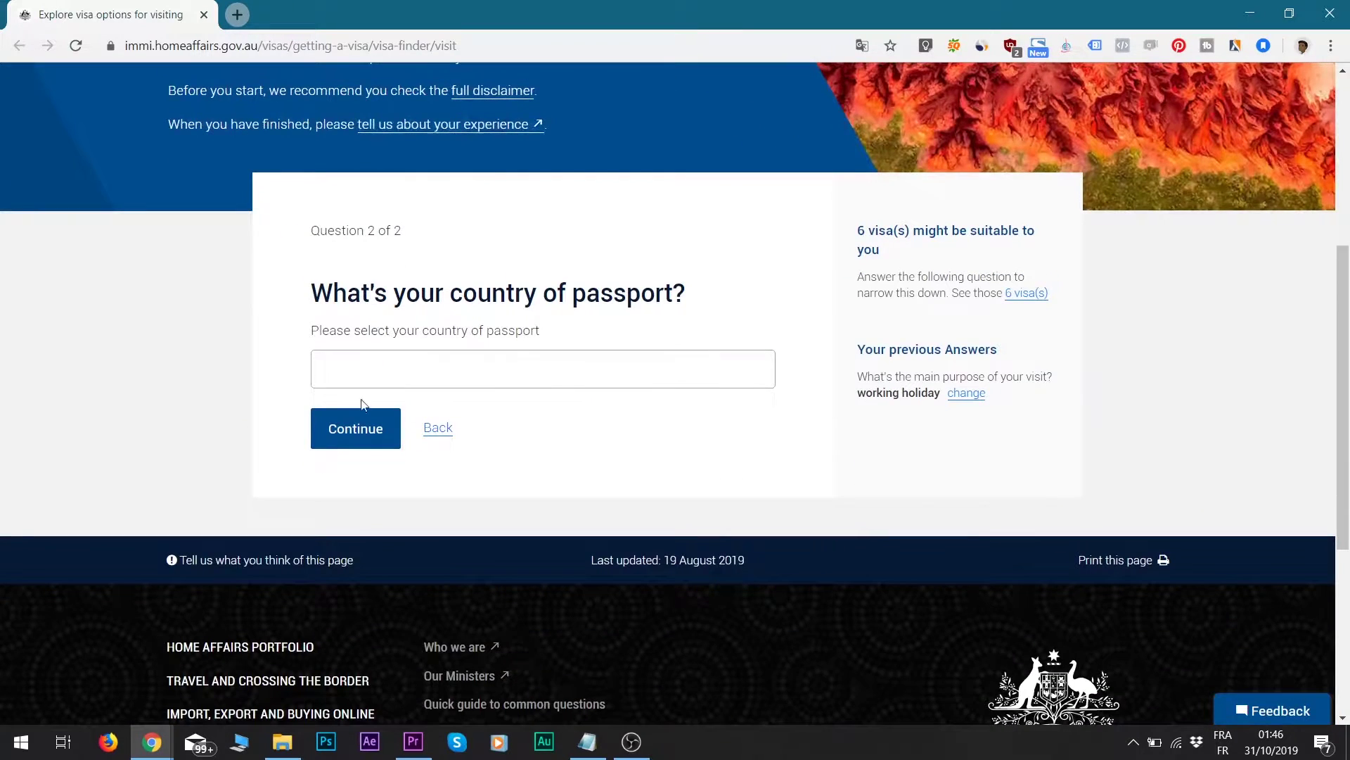
left_click(397, 375)
type("France")
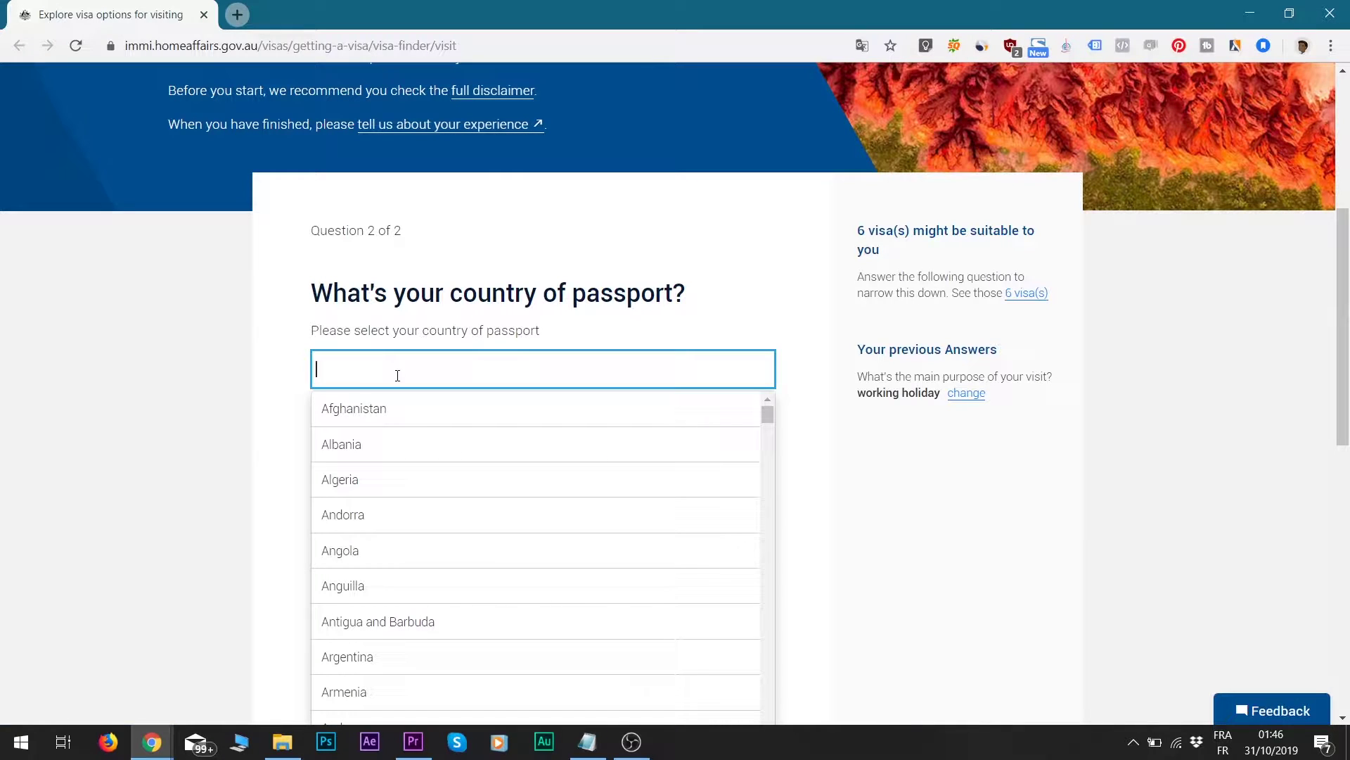
left_click(345, 408)
left_click(366, 433)
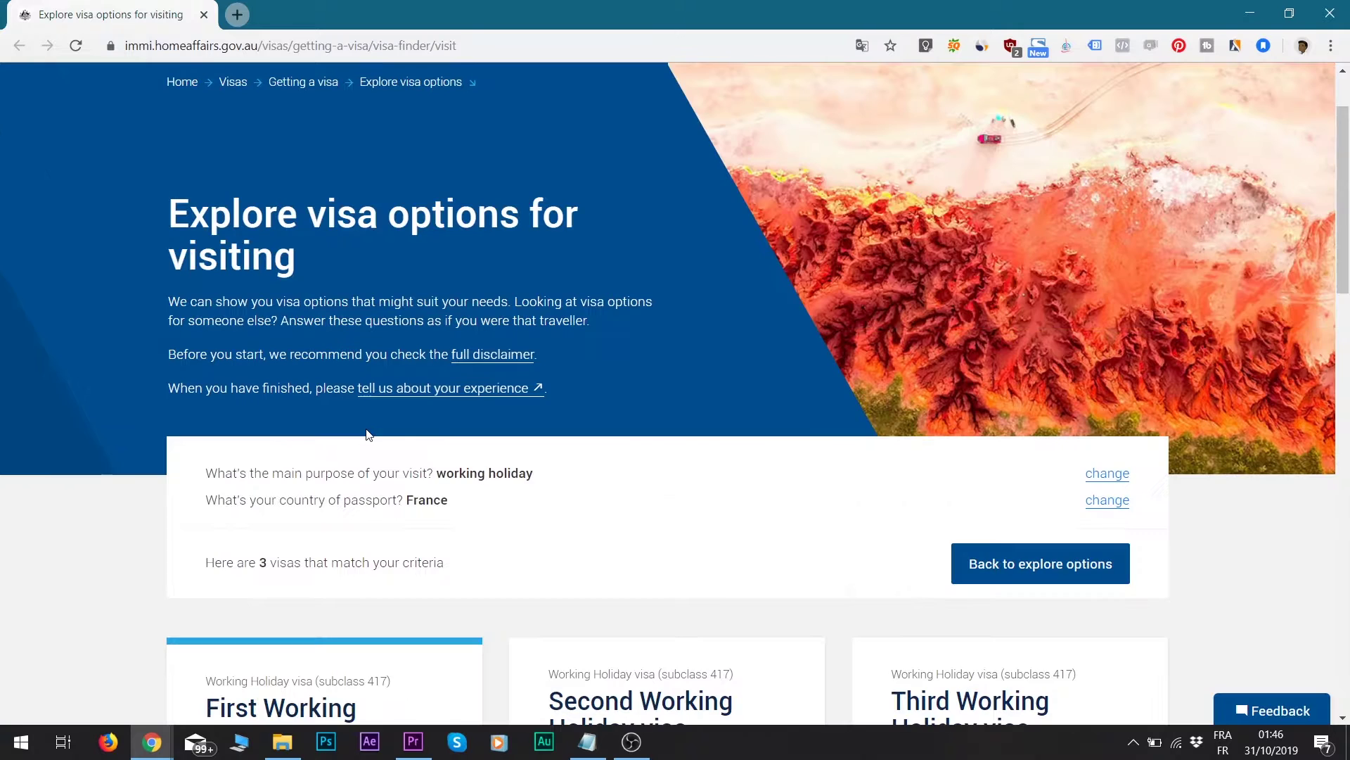
- Open the details of the First Working Holiday visa (subclass 417) from the results
scroll(243, 412, "down", 3)
scroll(379, 322, "down", 3)
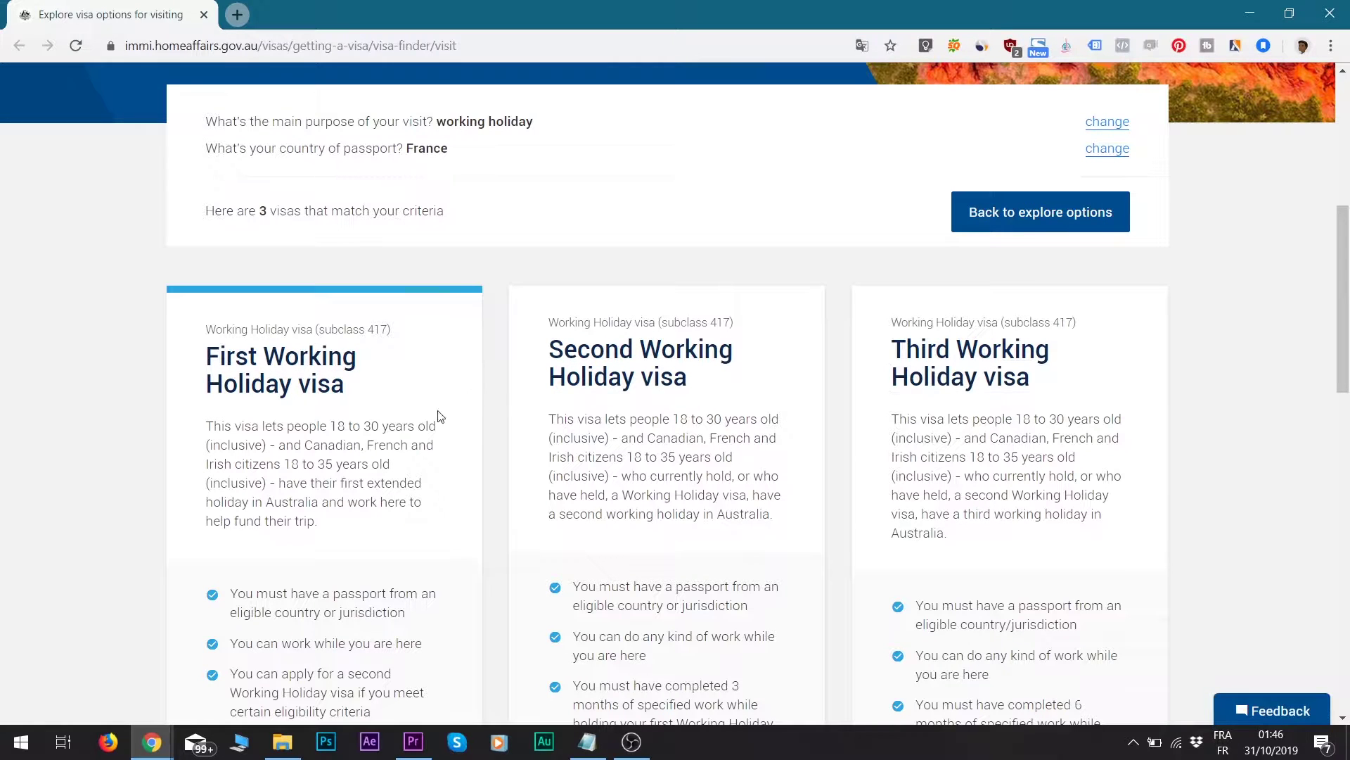
scroll(296, 288, "down", 2)
scroll(296, 289, "down", 5)
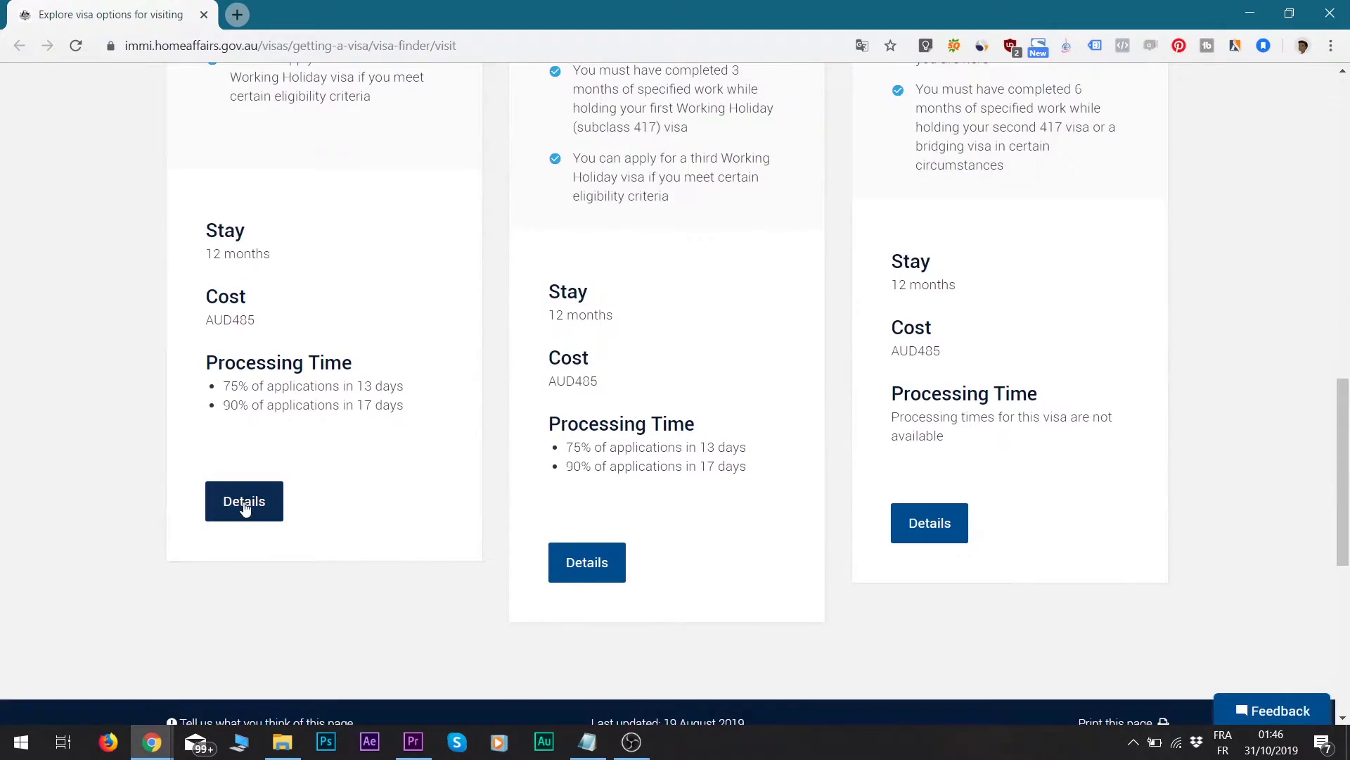
left_click(243, 504)
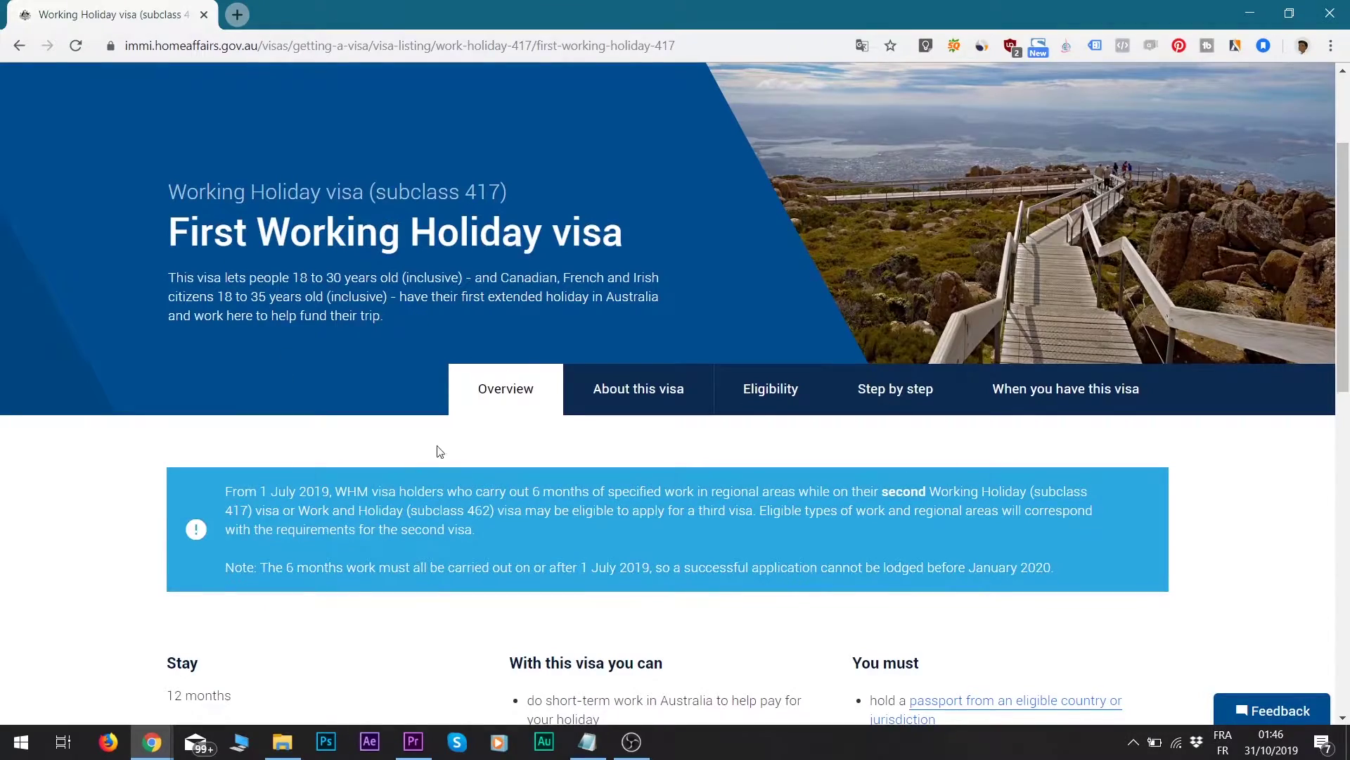
scroll(437, 452, "down", 5)
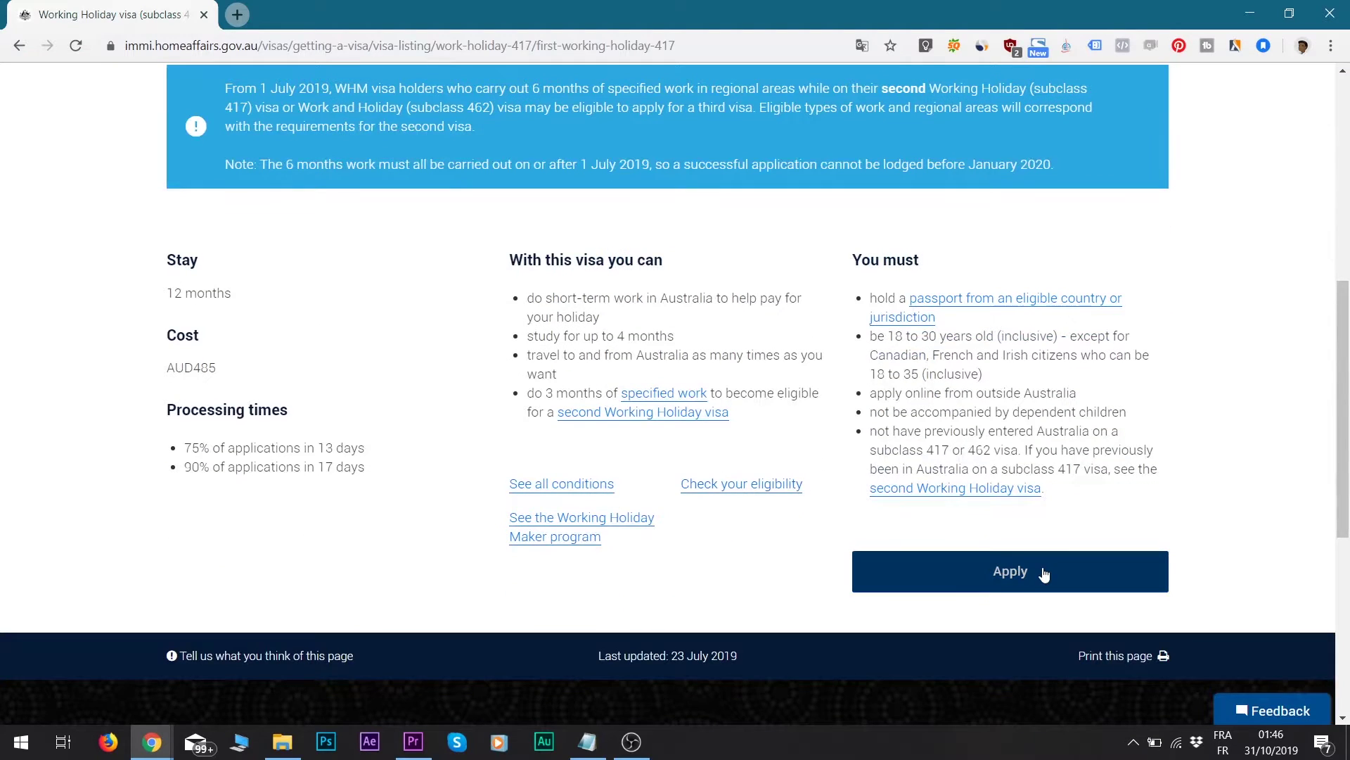
- Apply for the visa and choose to create a new ImmiAccount
left_click(1031, 579)
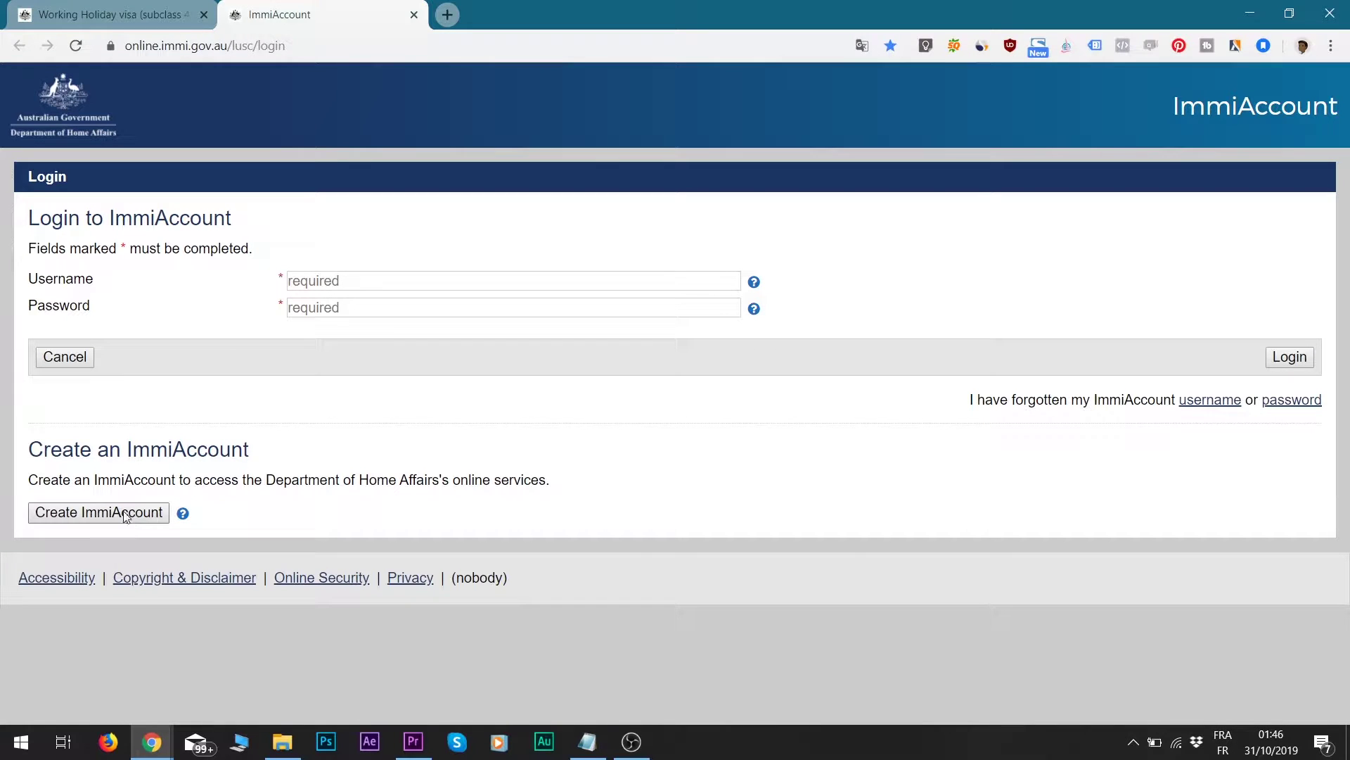
left_click(87, 519)
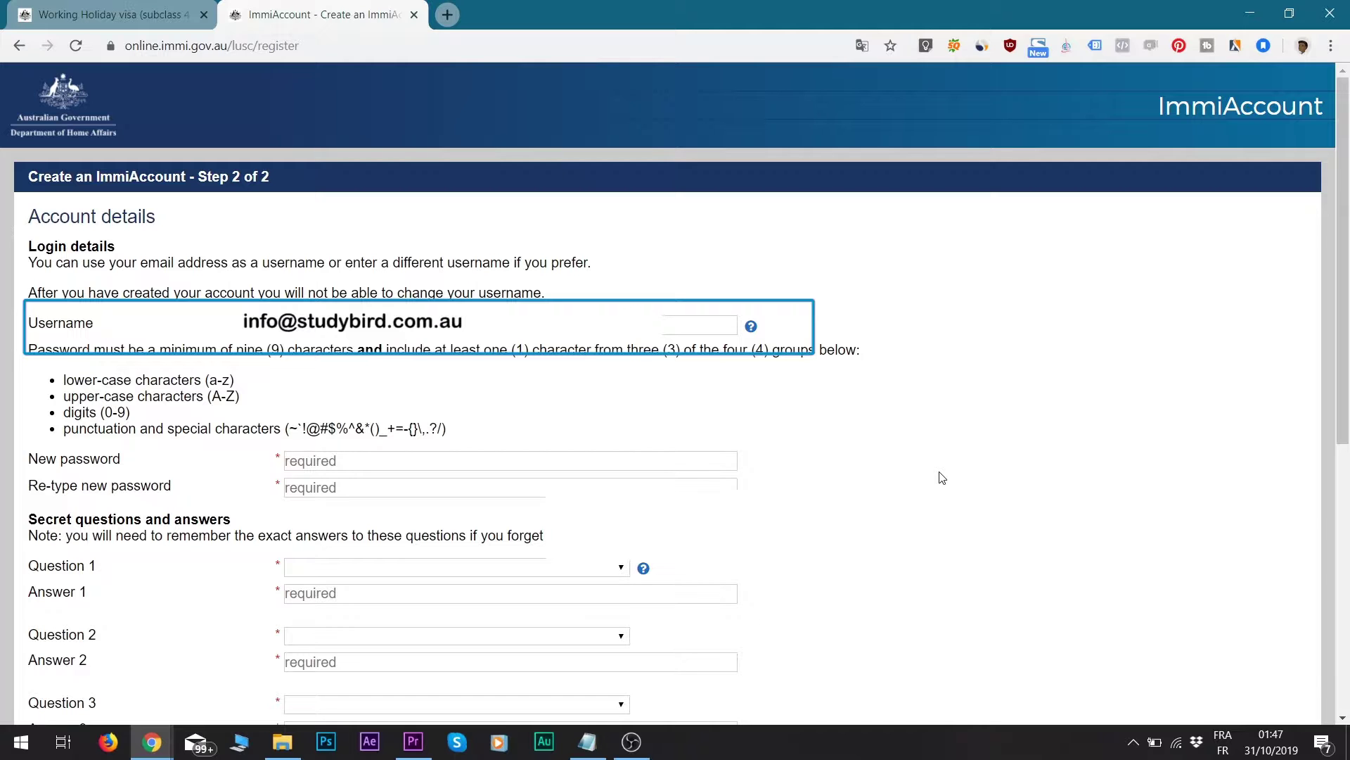
- Enter the new account password
scroll(942, 479, "down", 3)
left_click(334, 285)
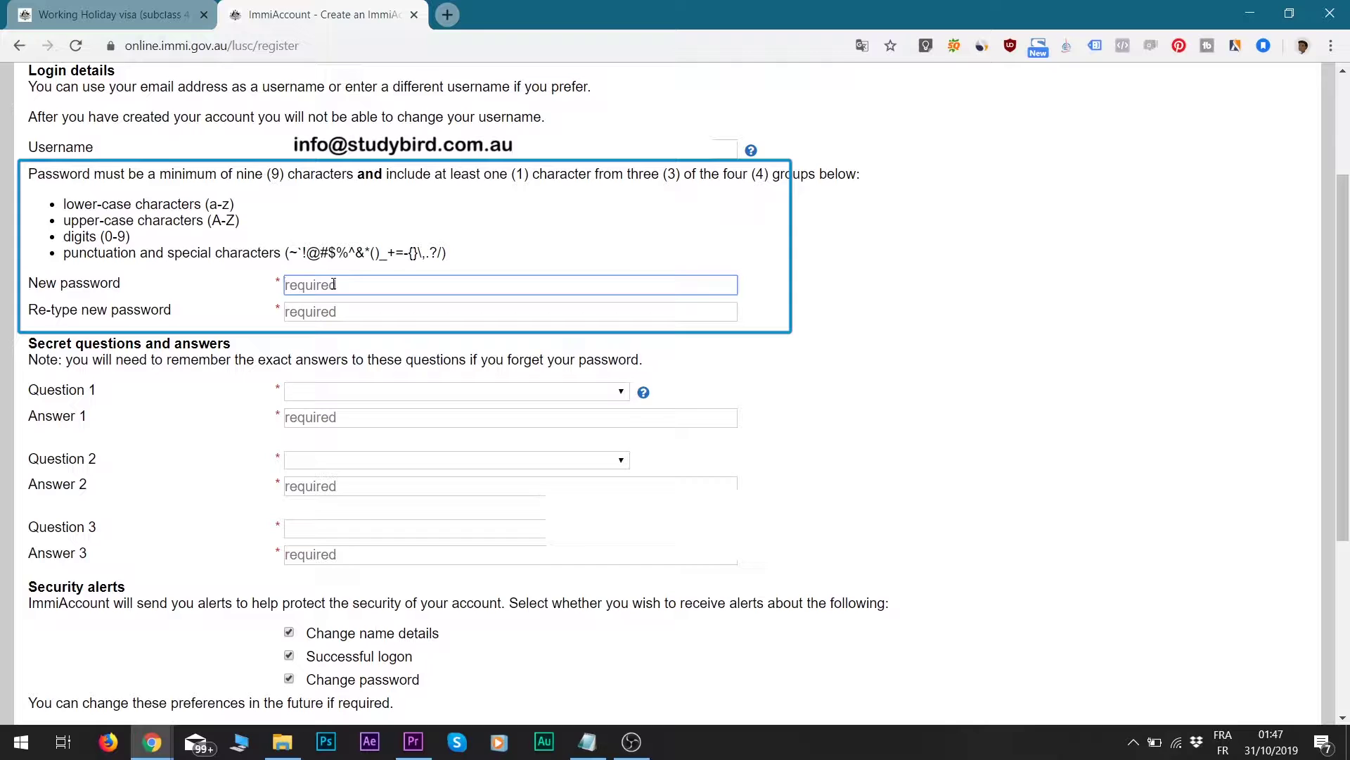
type("****")
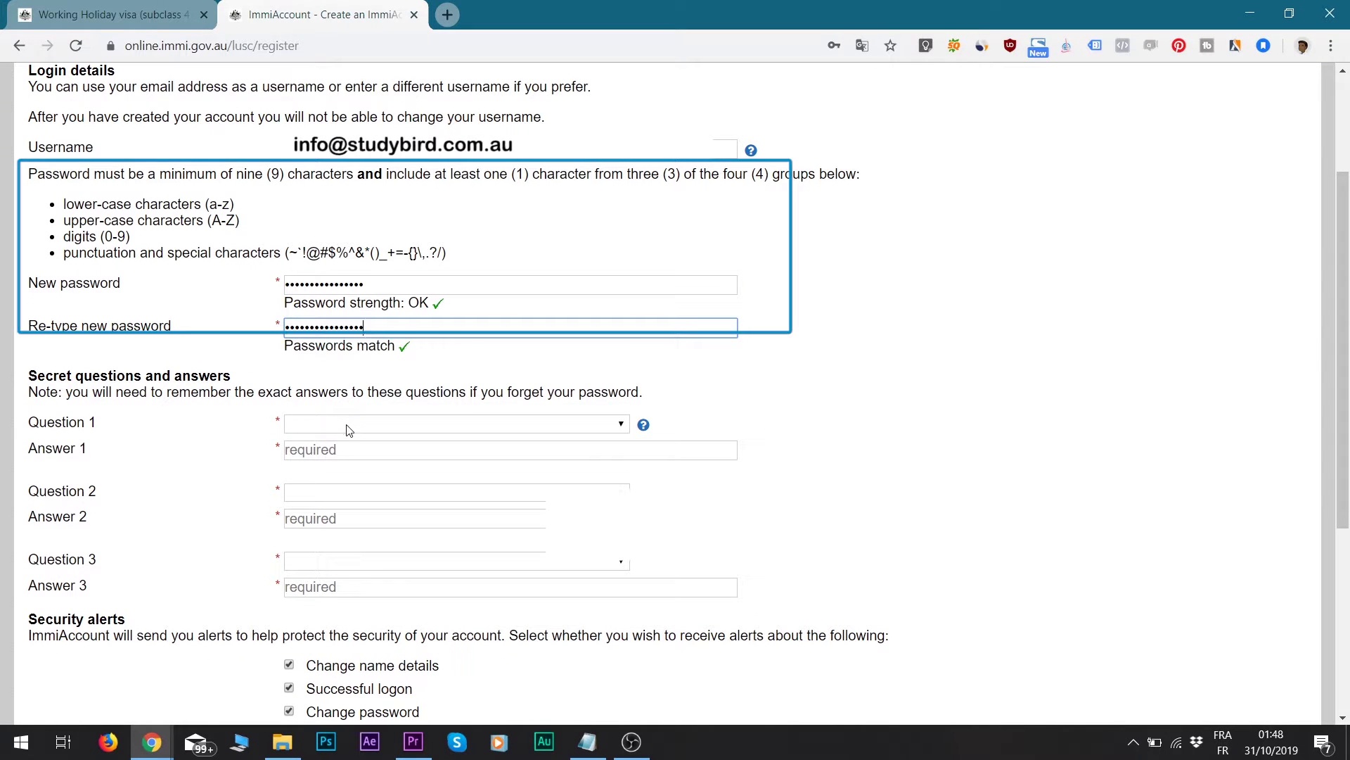
- Choose 'Where were you born?' as secret question 1 and type its answer
left_click(349, 424)
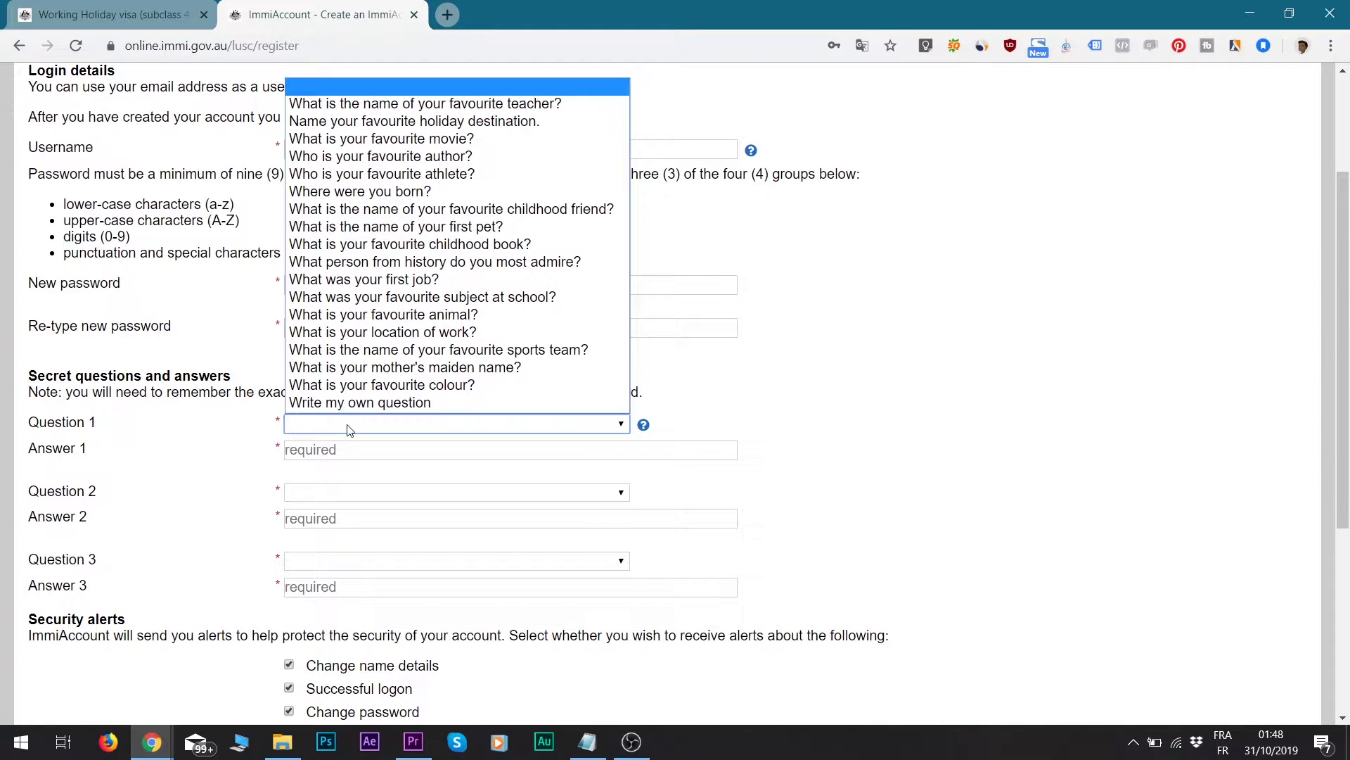
left_click(415, 192)
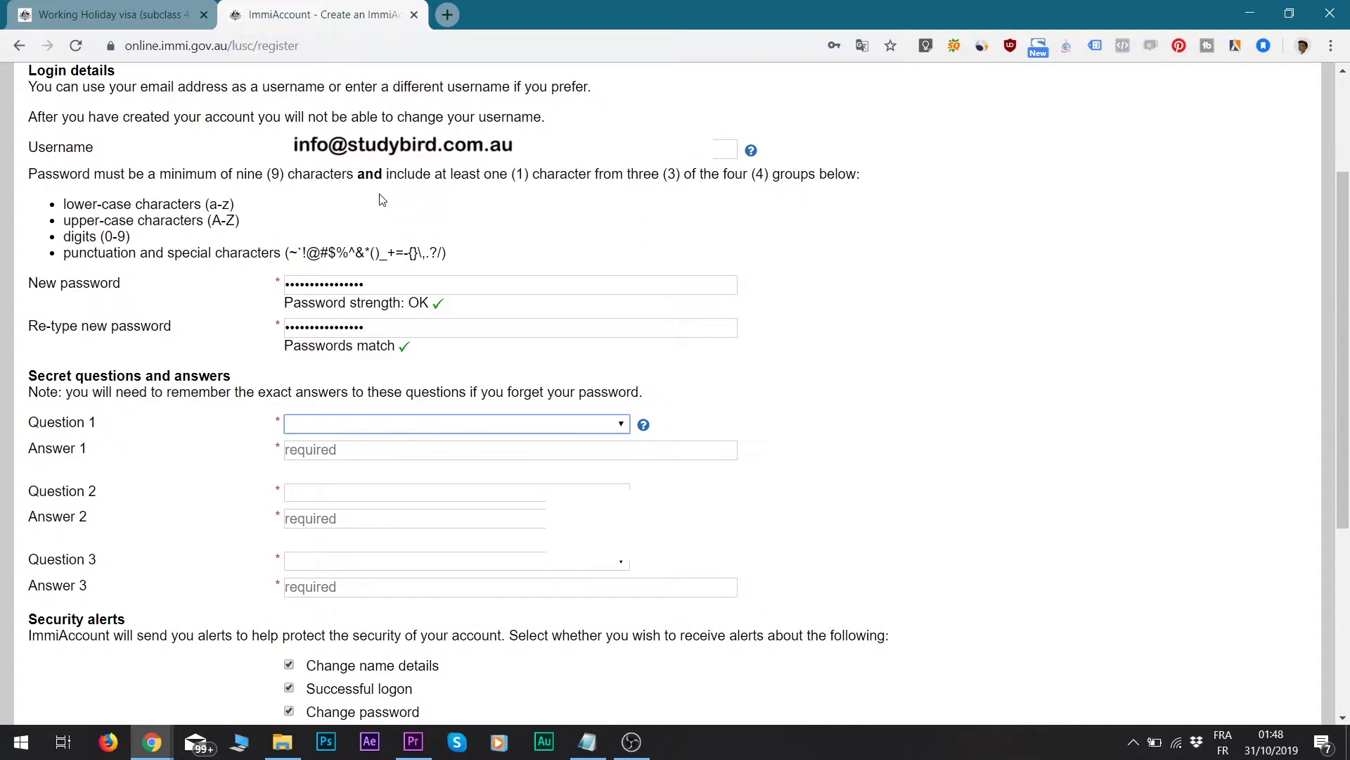
left_click(351, 449)
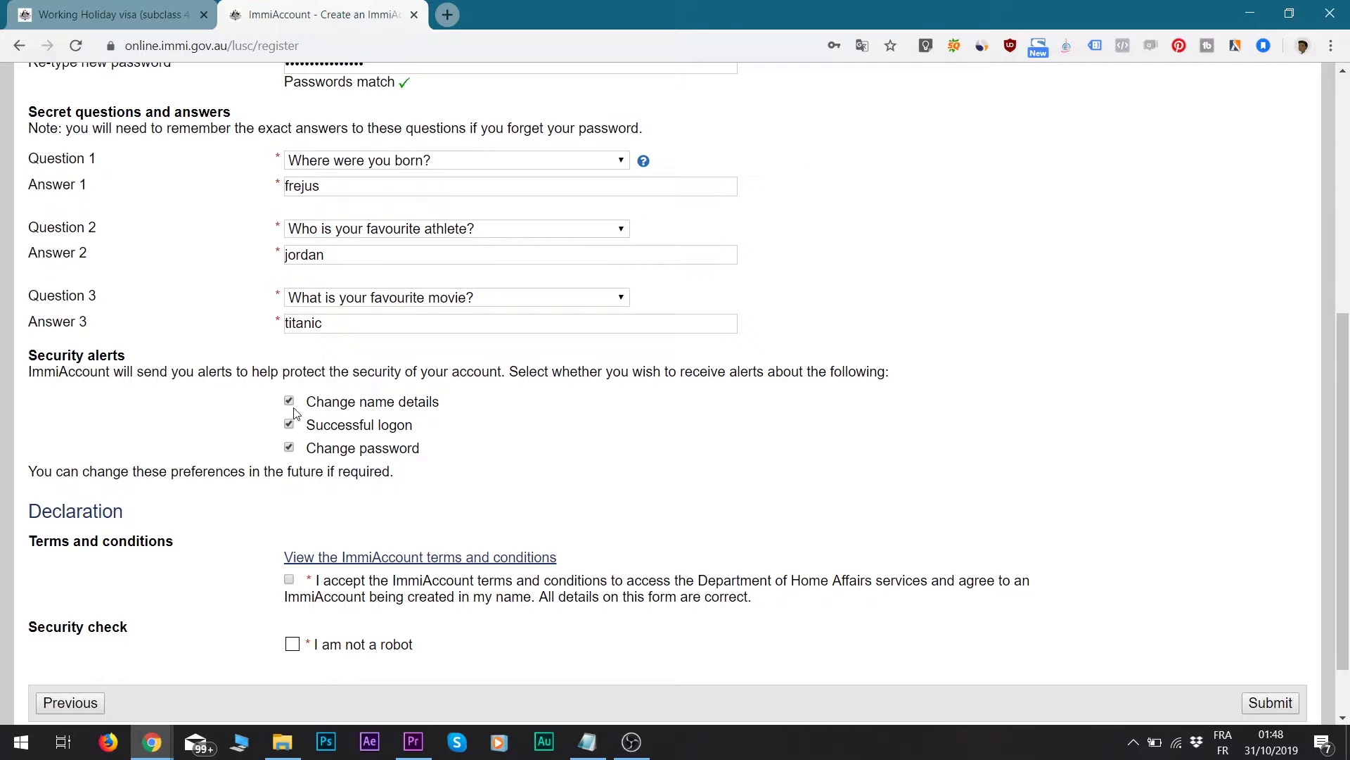
- Toggle the three security alert options off and back on, leaving all enabled
left_click(289, 401)
left_click(289, 424)
left_click(289, 448)
left_click(289, 448)
left_click(289, 424)
left_click(289, 401)
- Accept the terms, pass the not-a-robot check and submit the registration
scroll(267, 425, "down", 2)
left_click(289, 502)
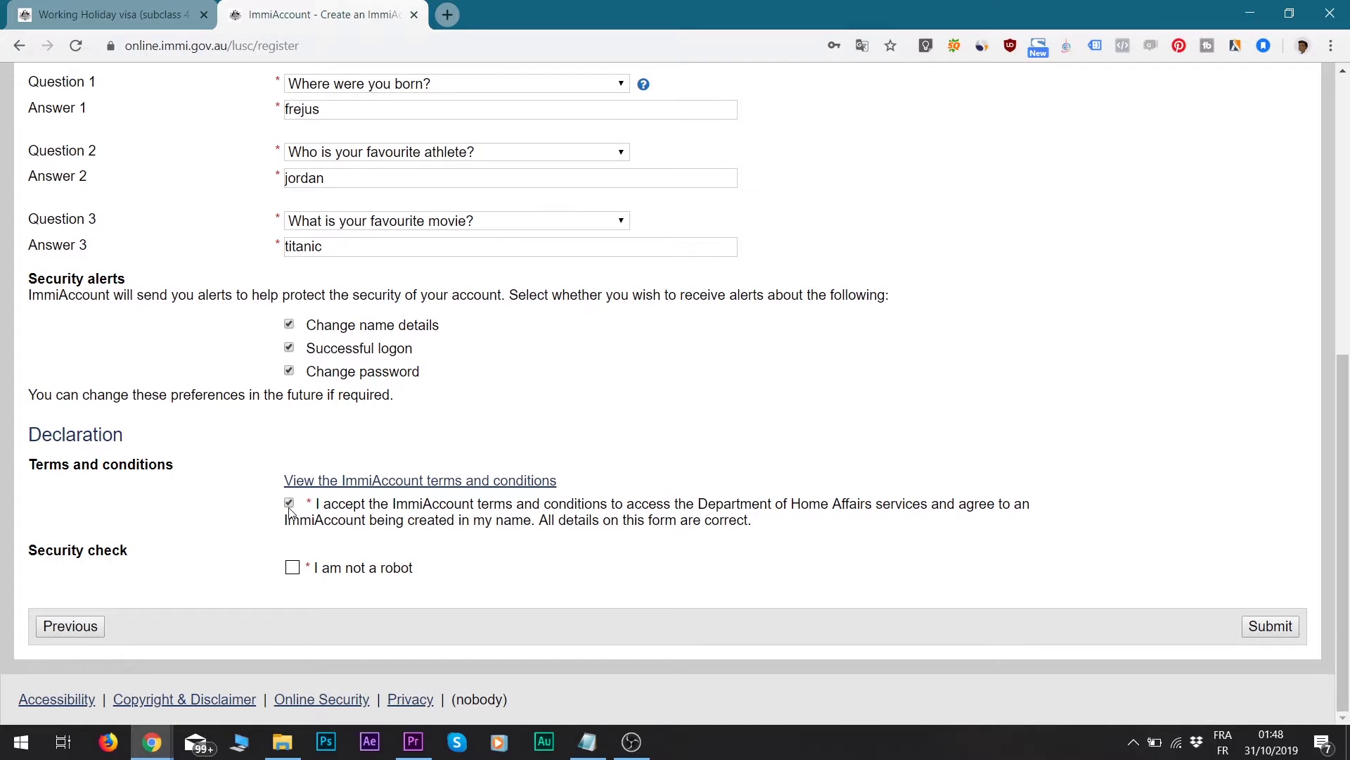
left_click(292, 568)
left_click(1270, 626)
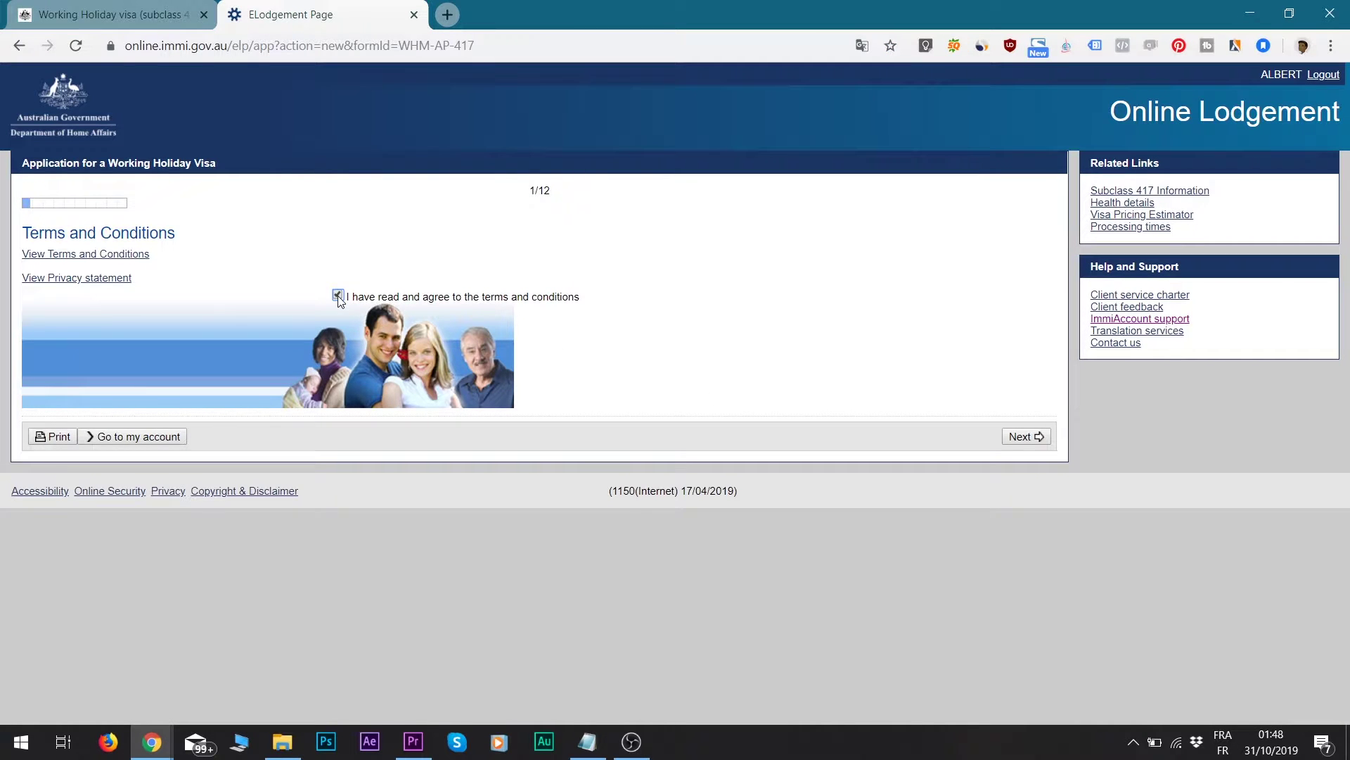
- On page 2, set location FRANCE, legal status Citizen, and no accompanying dependent children
left_click(1018, 437)
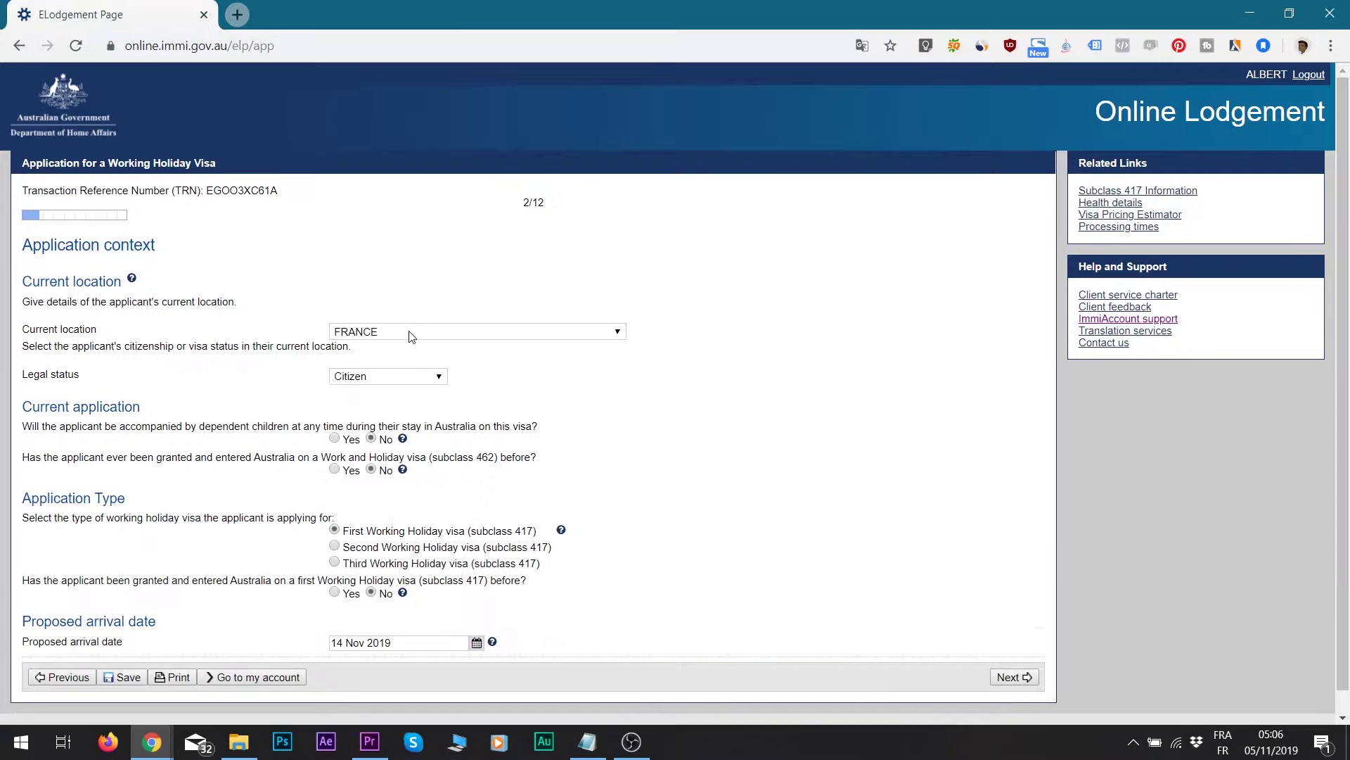
left_click(603, 336)
type("cy")
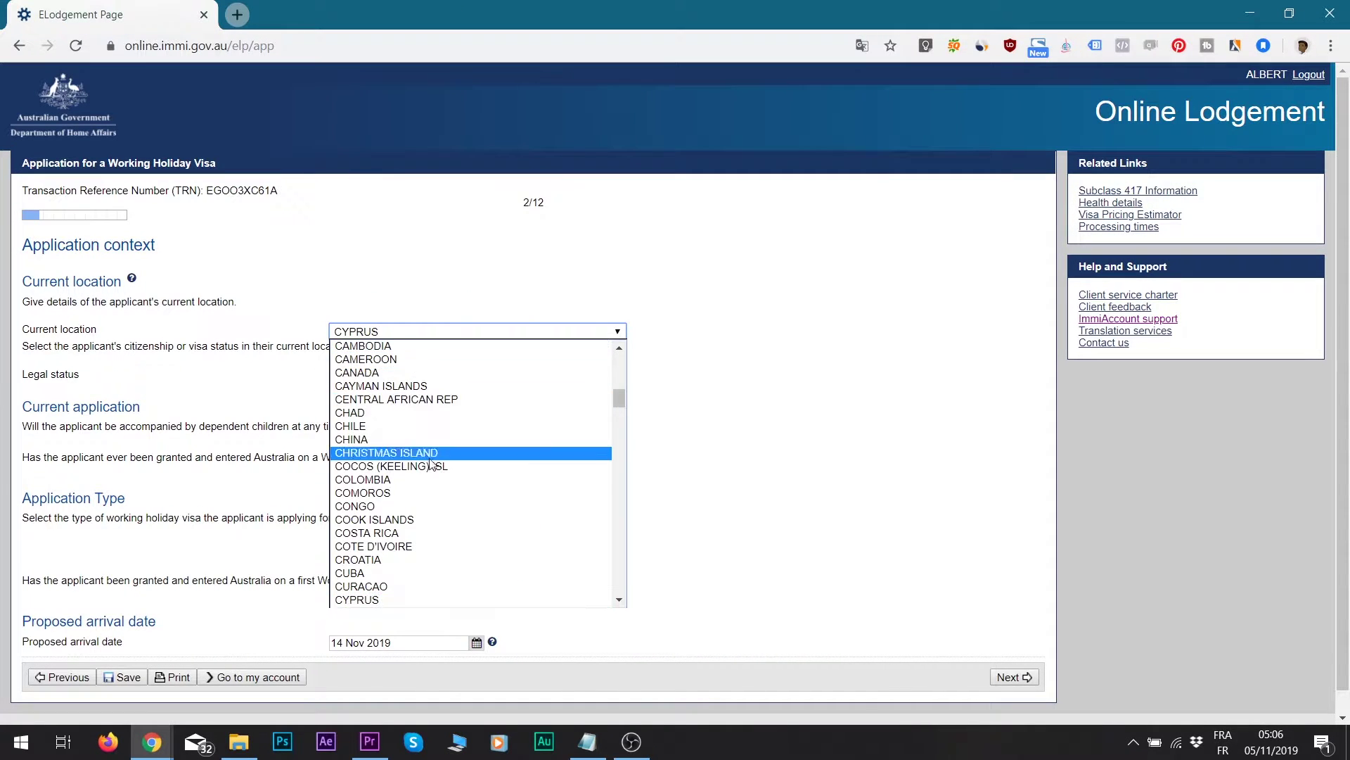
scroll(430, 464, "down", 10)
scroll(474, 502, "up", 5)
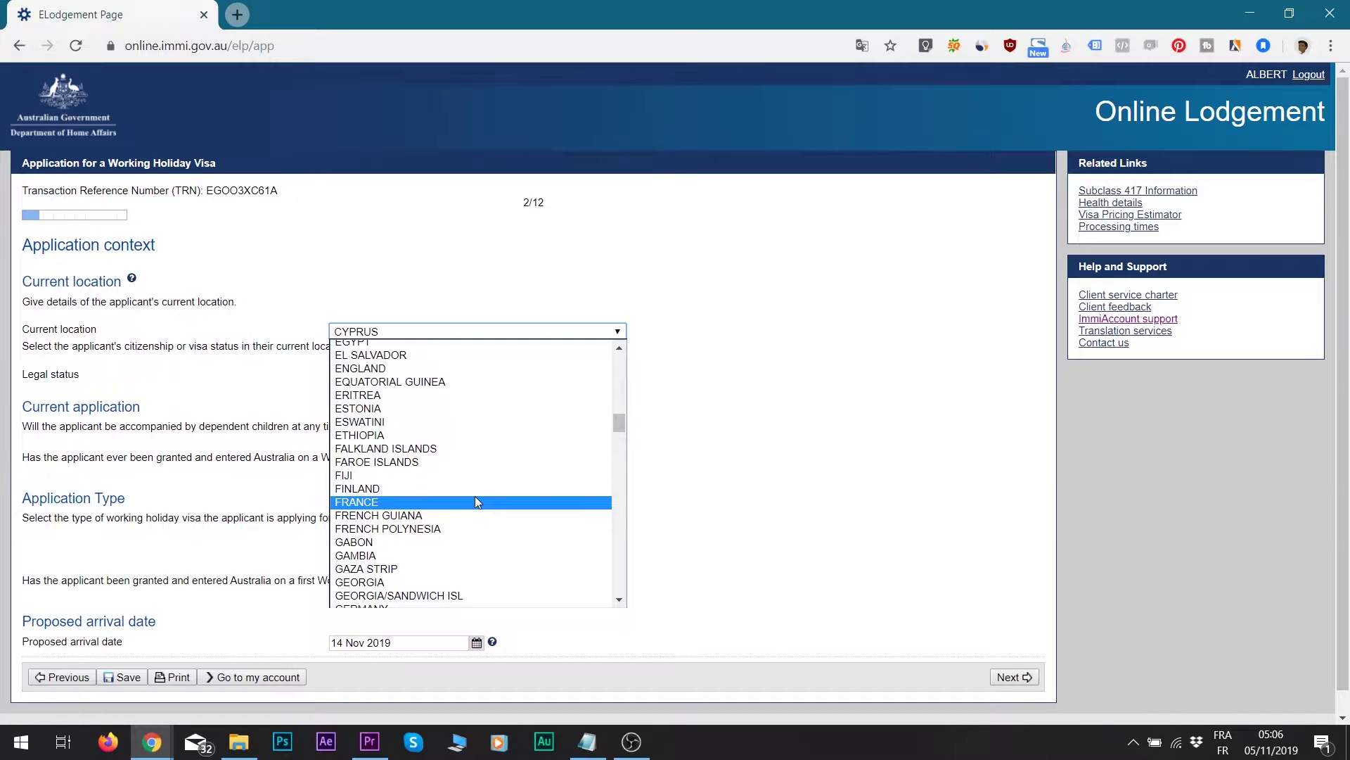
left_click(475, 502)
left_click(397, 377)
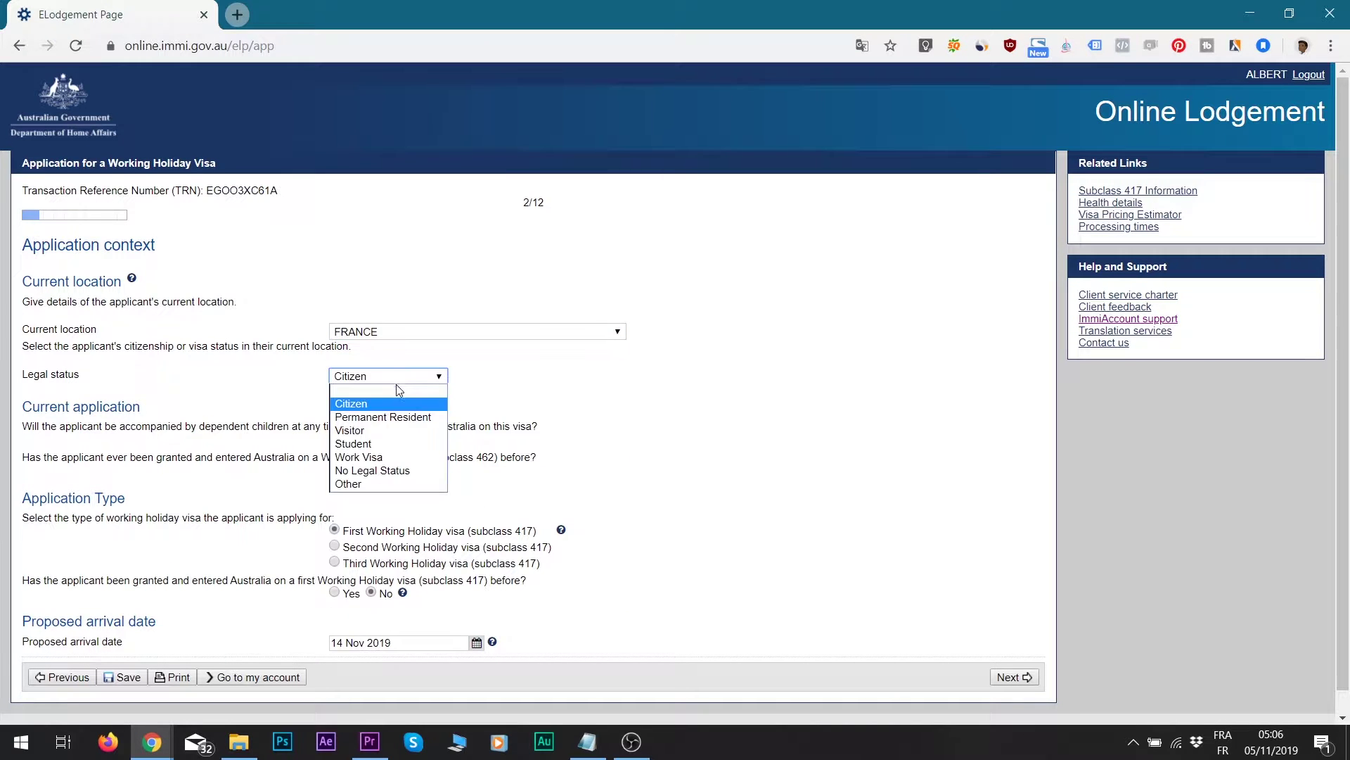
left_click(365, 403)
left_click(371, 438)
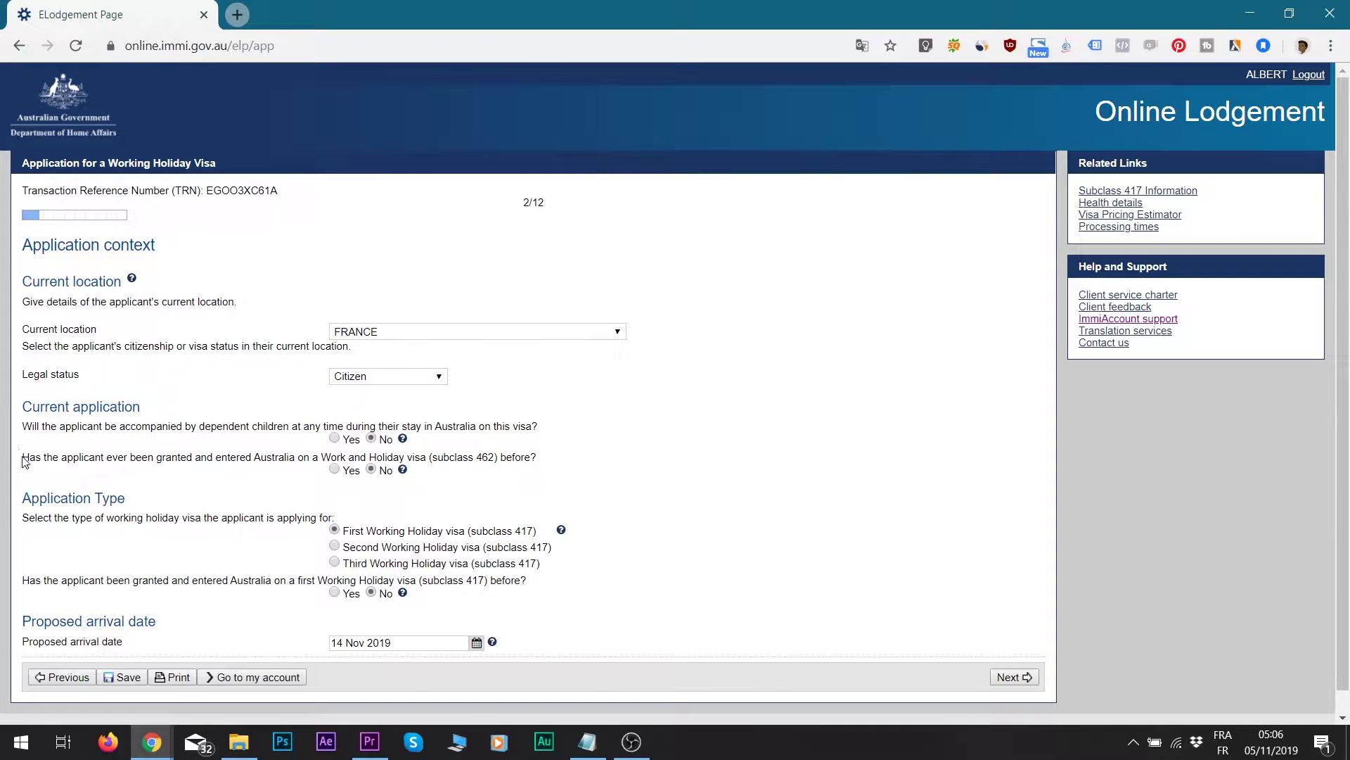
left_click_drag(21, 461, 222, 458)
left_click(307, 469)
- Re-enter the proposed arrival date as 14 Nov 2019
scroll(385, 490, "down", 1)
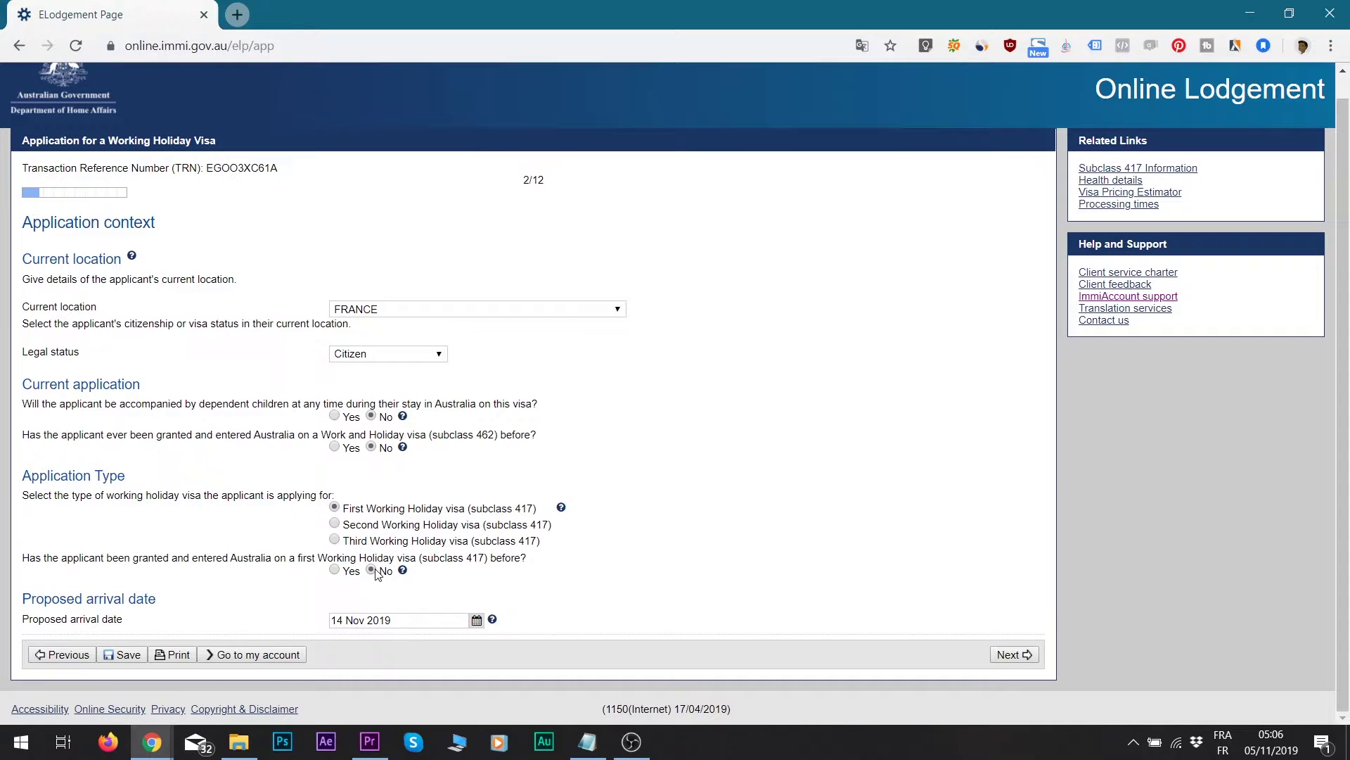
left_click(380, 620)
left_click_drag(394, 620, 317, 626)
key("BackSpace")
type("&")
type("14")
key("BackSpace")
key("BackSpace")
key("BackSpace")
type("14 r")
key("BackSpace")
type("nov 20")
left_click(355, 645)
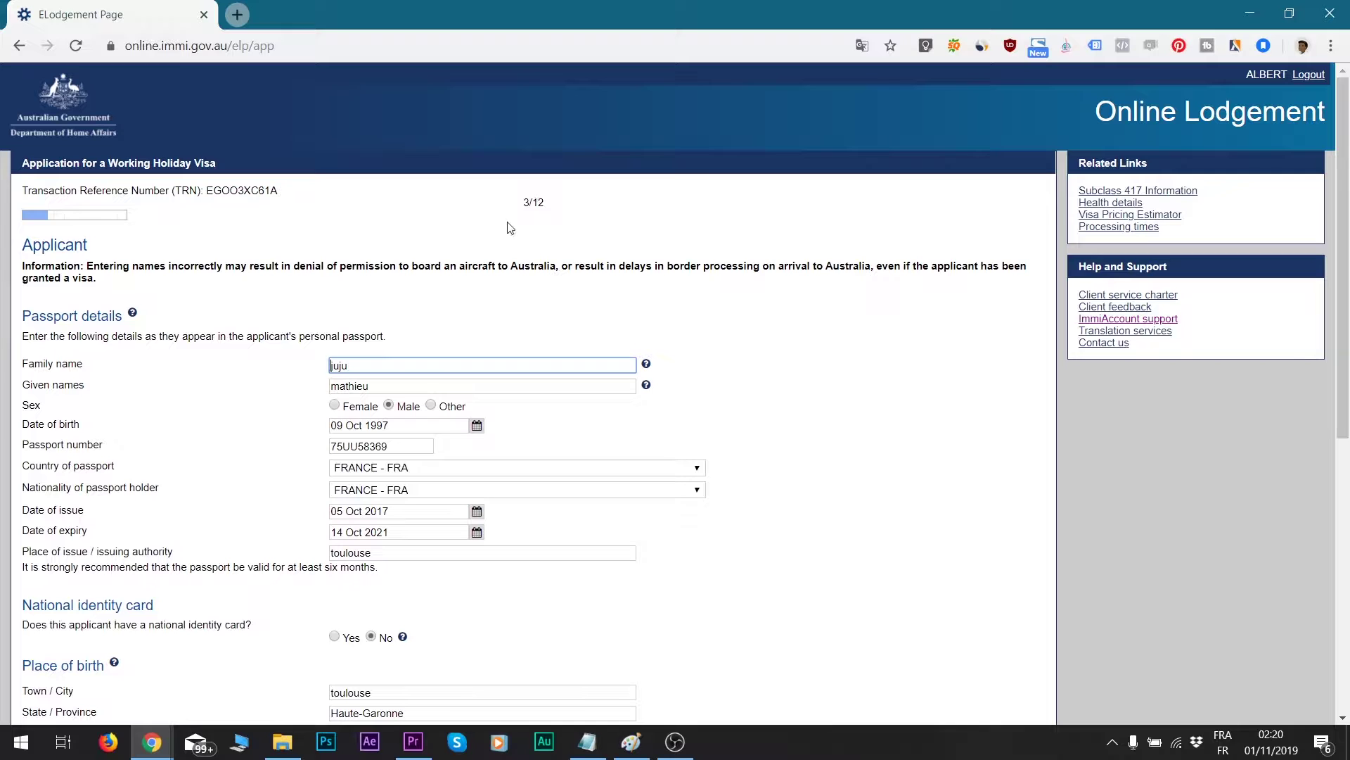
- Save progress and correct the applicant's family name
scroll(535, 243, "down", 7)
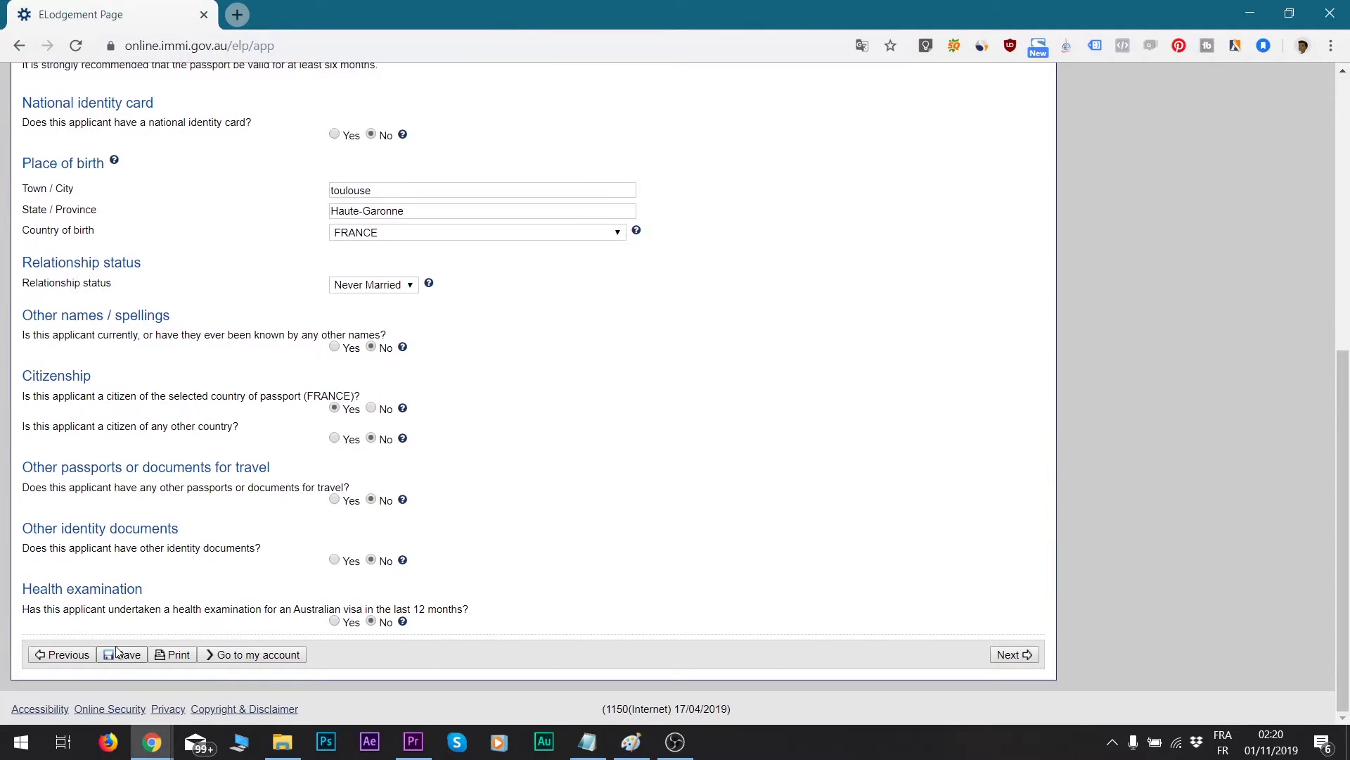
left_click(105, 655)
left_click(121, 658)
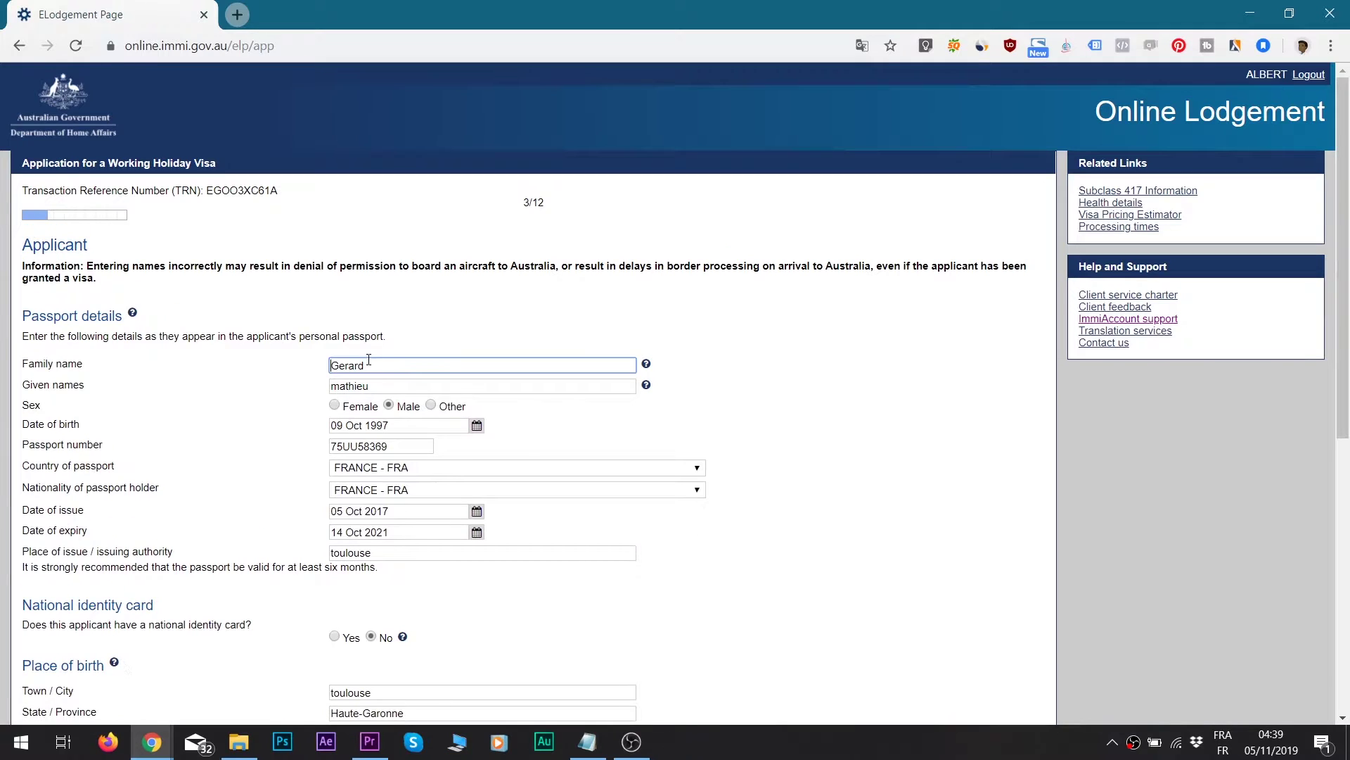
left_click_drag(363, 365, 316, 380)
type("Ger")
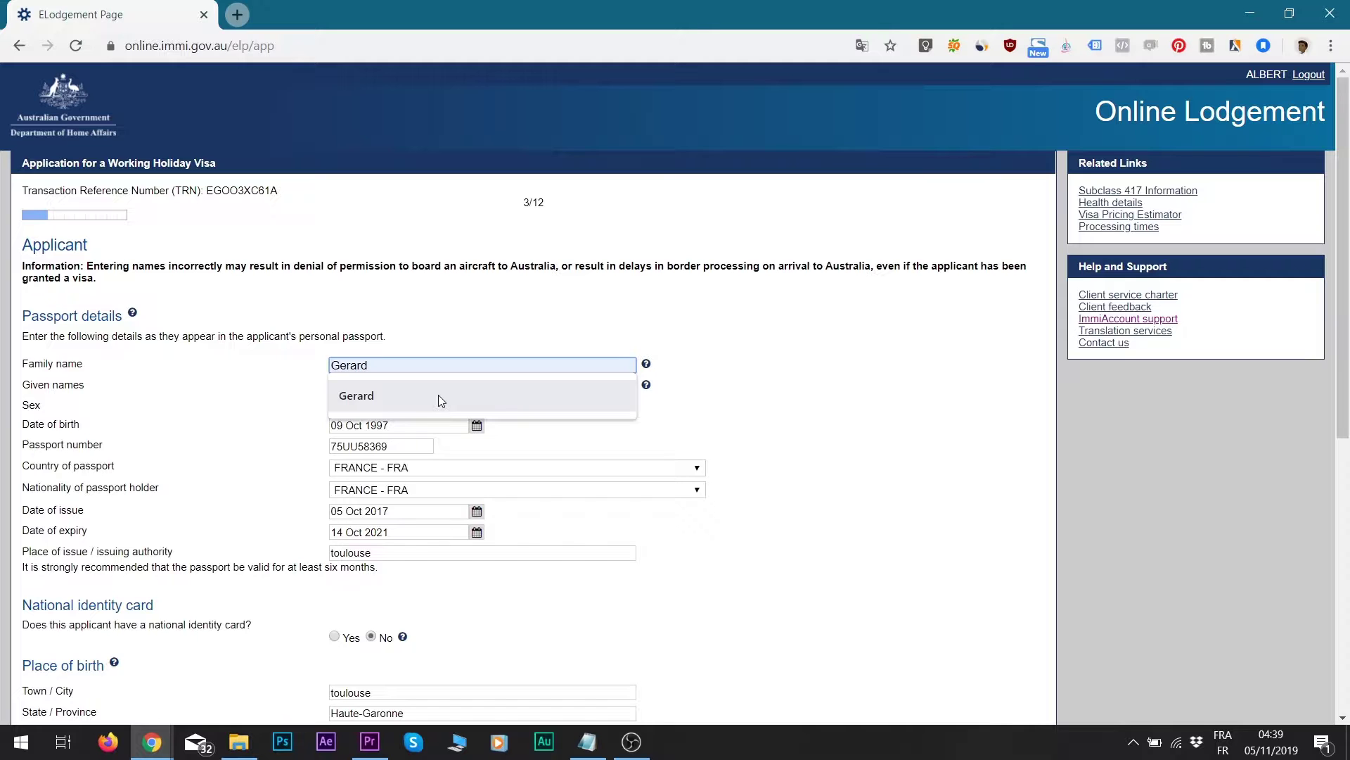
left_click(438, 397)
- Review the remaining fields, keeping relationship status as Never Married
scroll(493, 397, "down", 4)
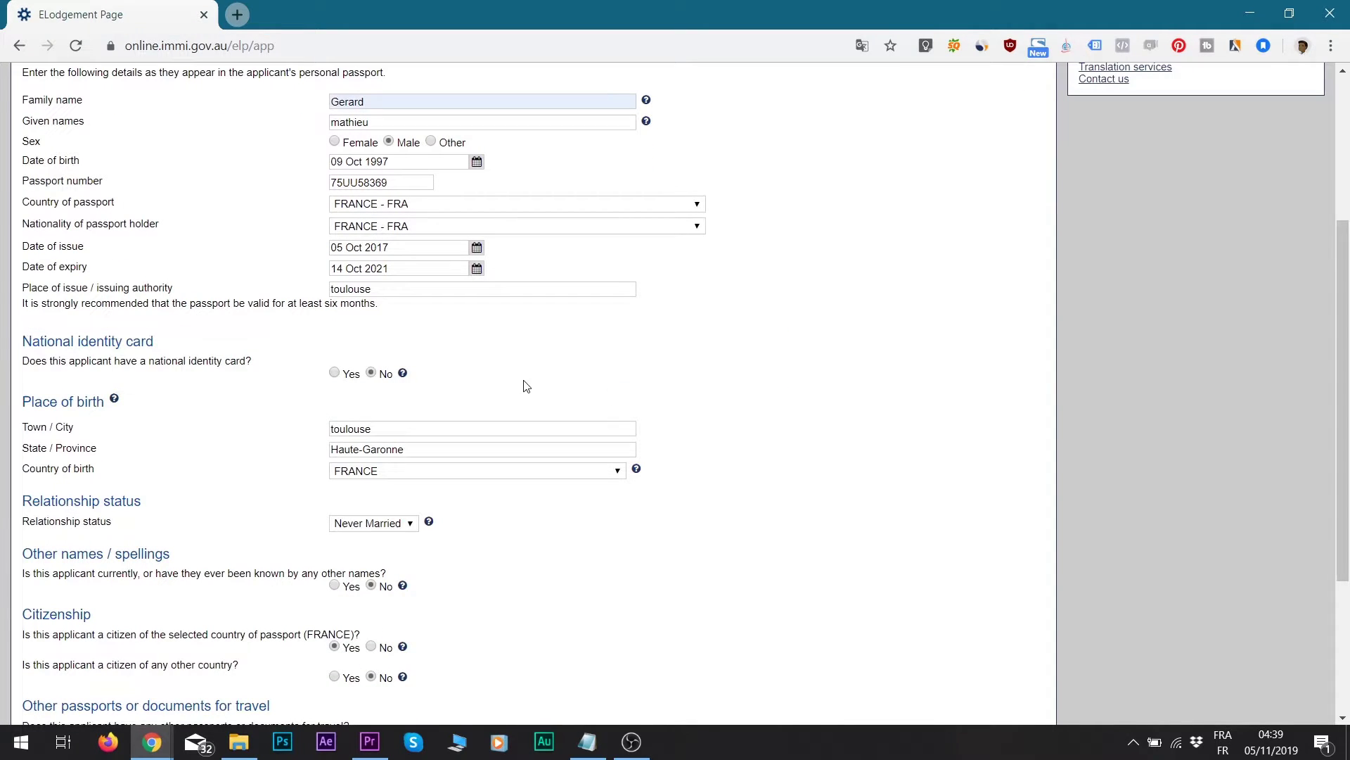
scroll(551, 392, "down", 1)
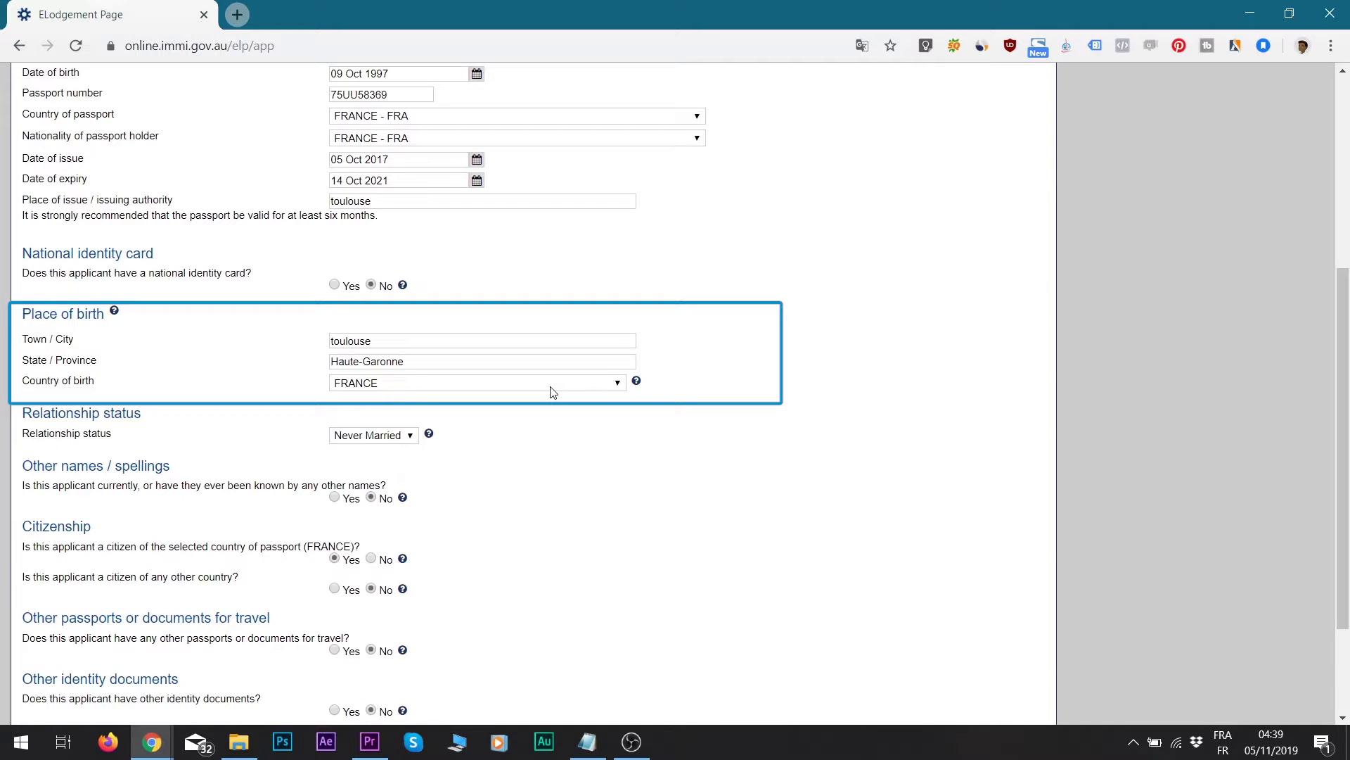
scroll(394, 429, "down", 1)
left_click(396, 348)
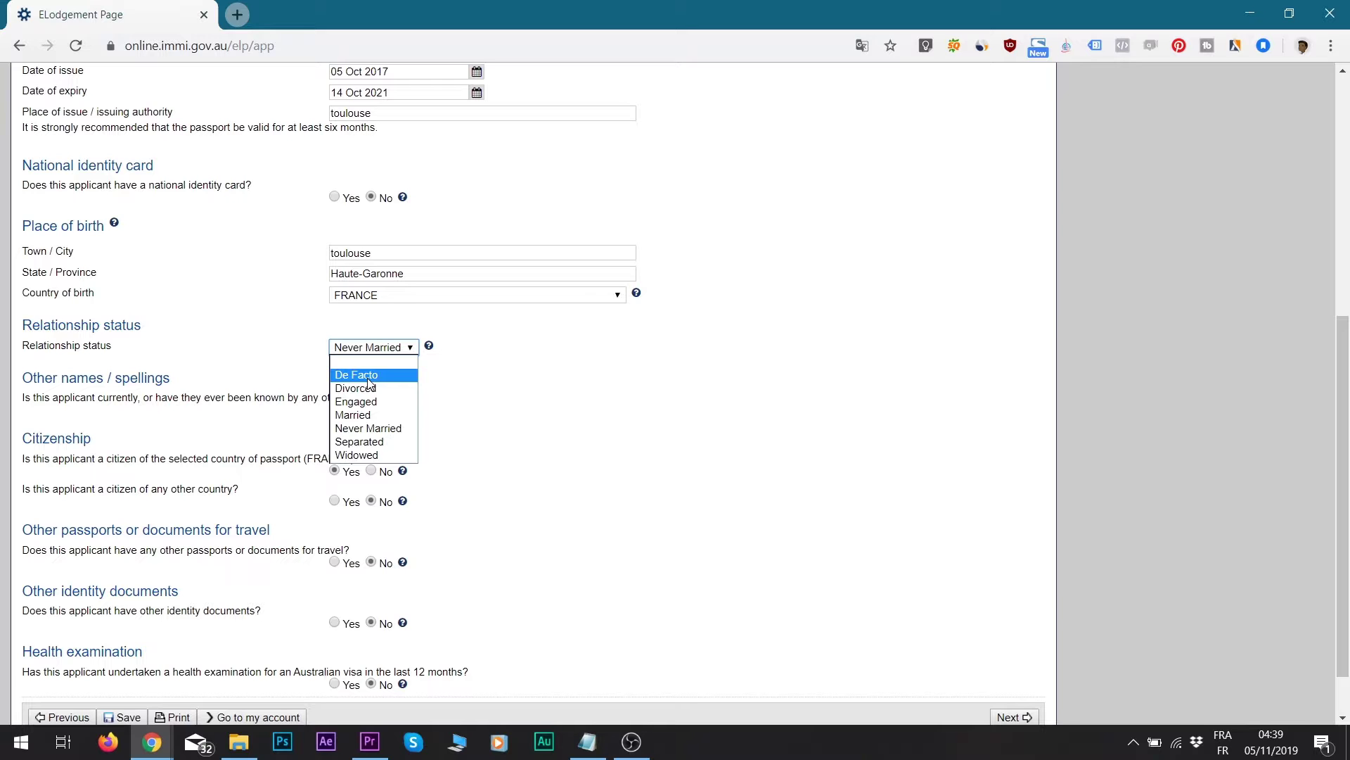
left_click(190, 398)
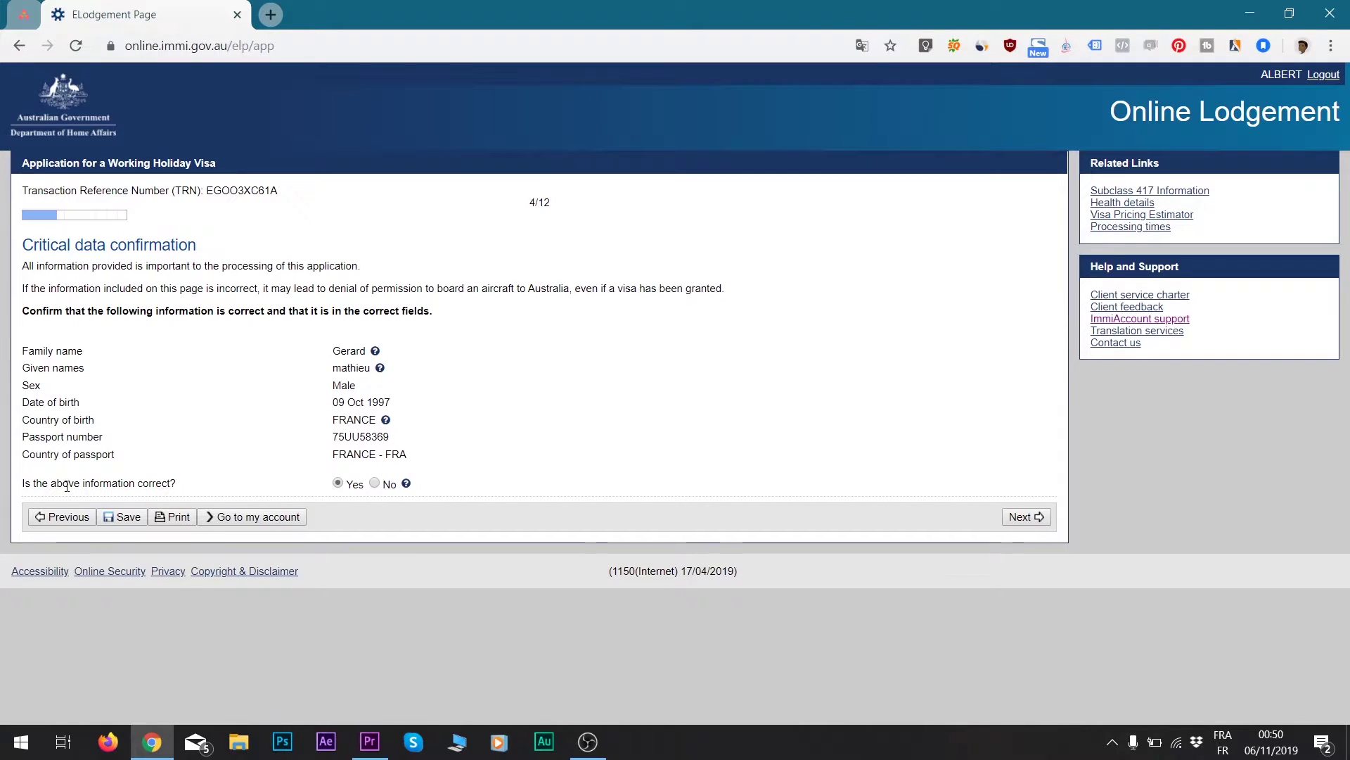
- Continue to contact details and set the Department office to United Kingdom, London
left_click_drag(51, 484, 172, 482)
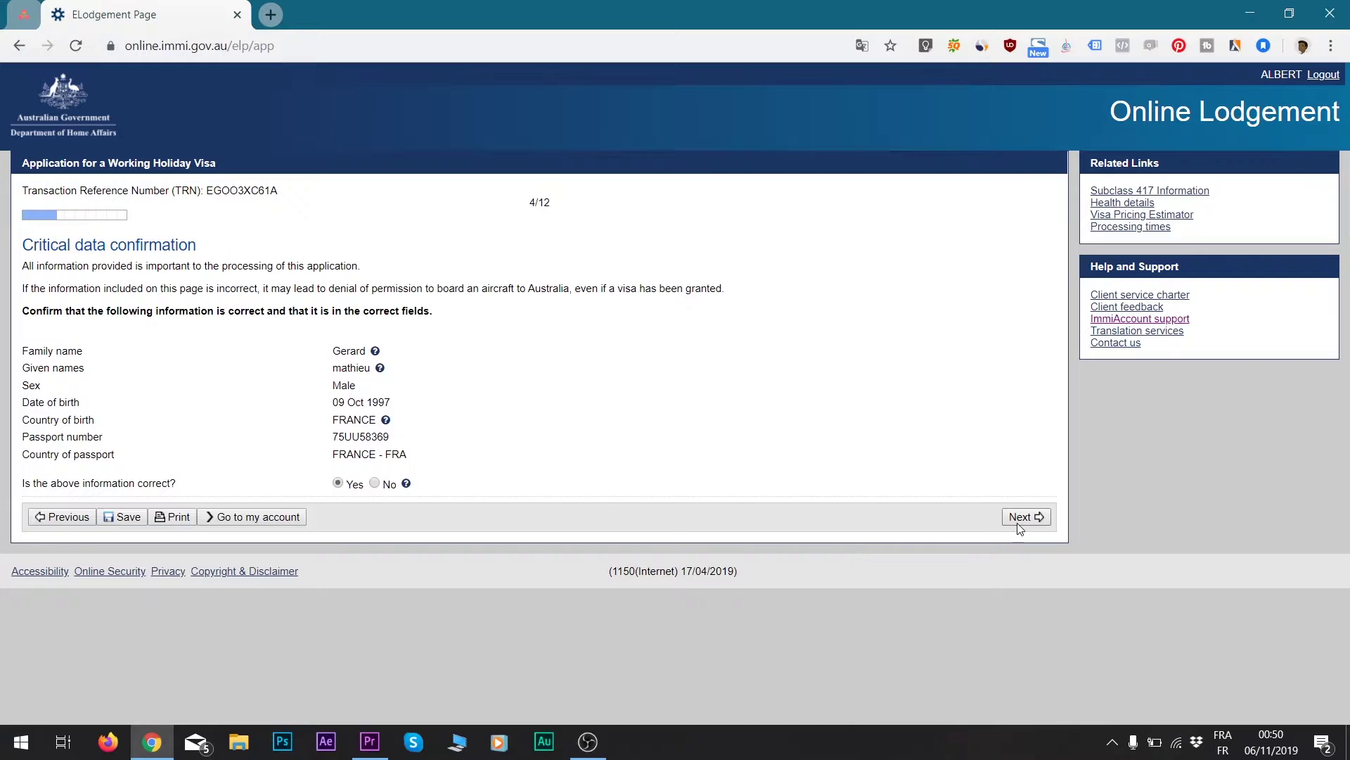
left_click(1025, 516)
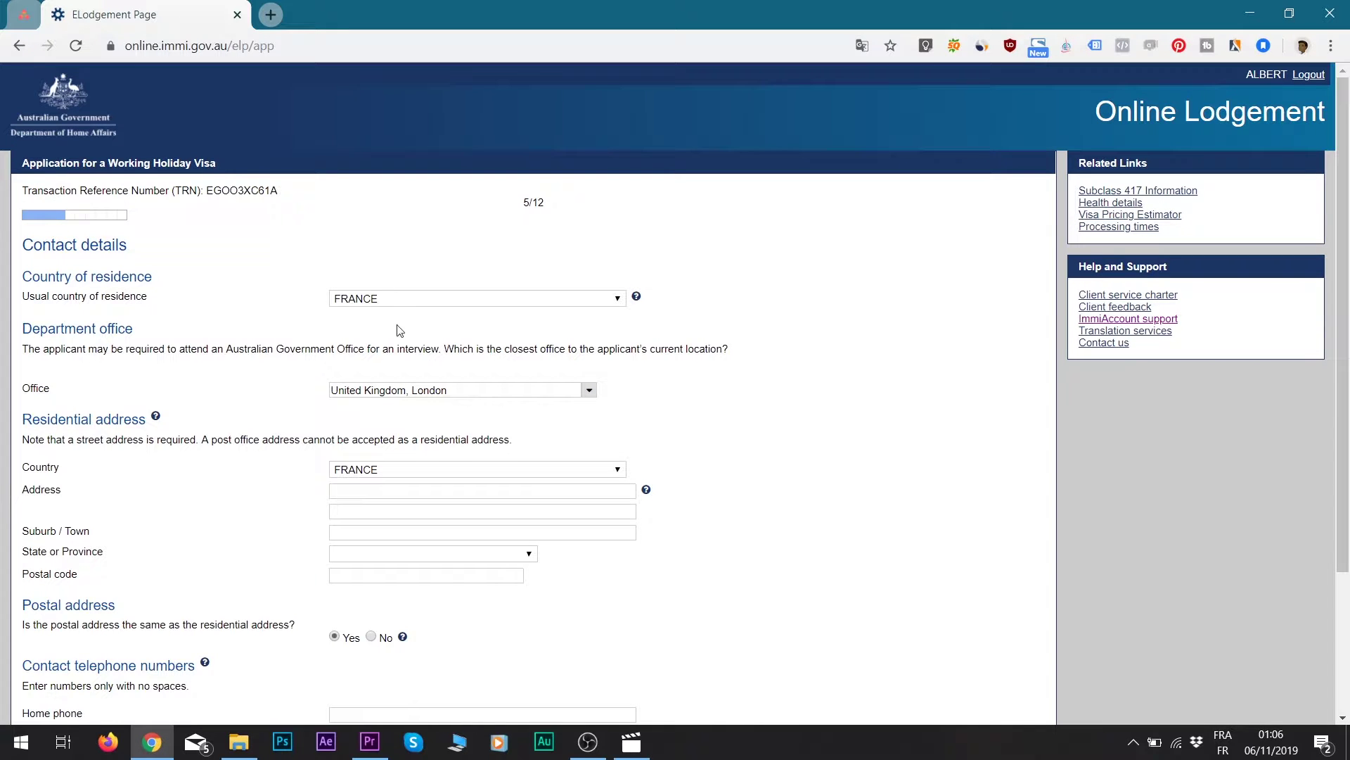
left_click_drag(32, 328, 134, 330)
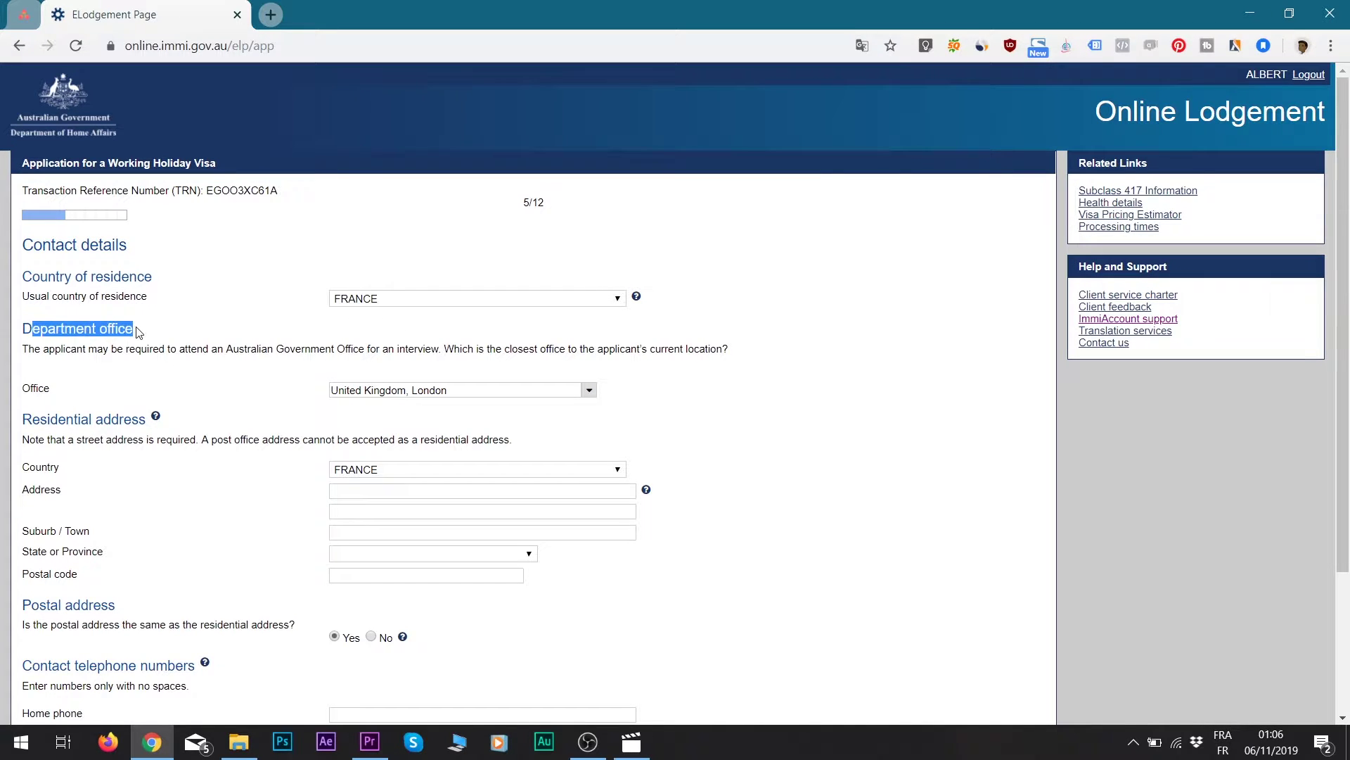
left_click(553, 388)
key("BackSpace")
key("BackSpace")
key("BackSpace")
key("BackSpace")
key("BackSpace")
key("BackSpace")
key("BackSpace")
key("BackSpace")
key("BackSpace")
key("BackSpace")
key("BackSpace")
key("BackSpace")
key("BackSpace")
key("BackSpace")
key("BackSpace")
key("BackSpace")
key("BackSpace")
key("BackSpace")
key("BackSpace")
key("BackSpace")
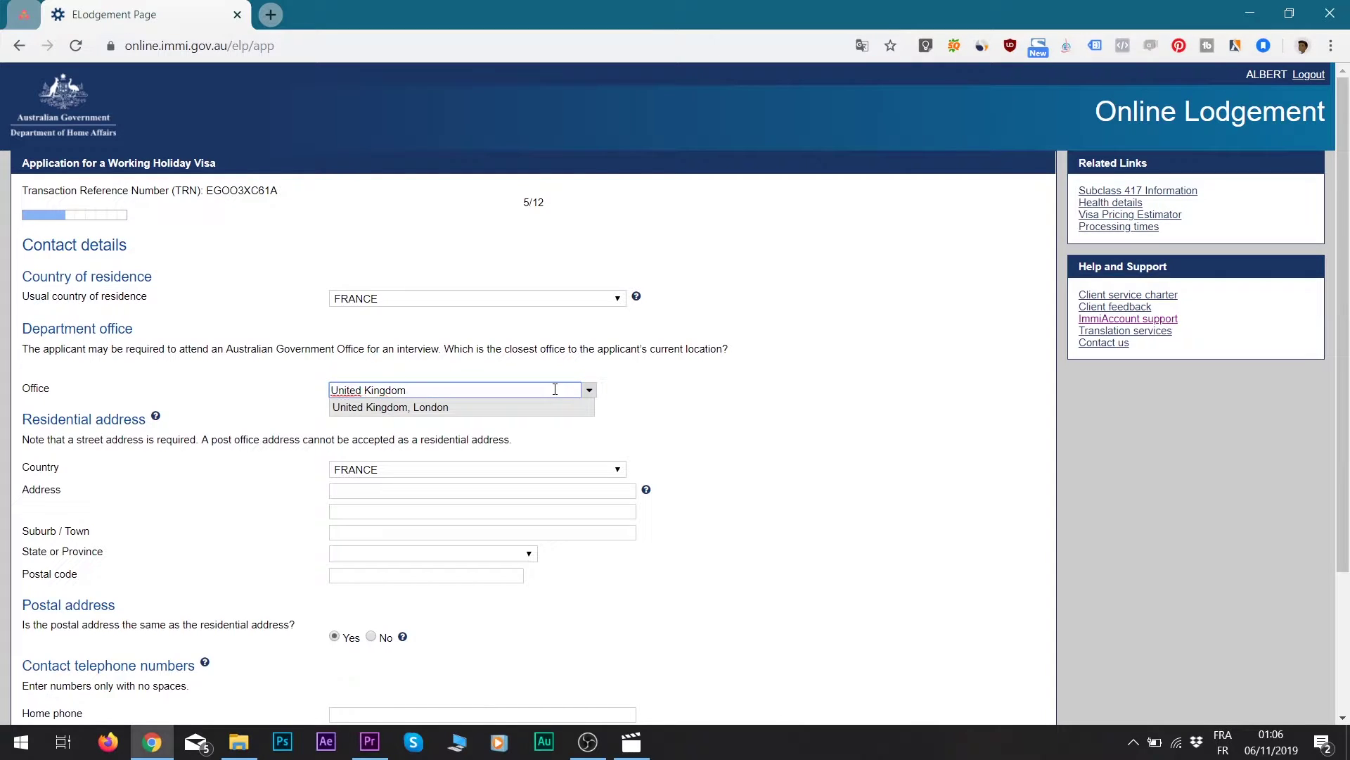
left_click(589, 390)
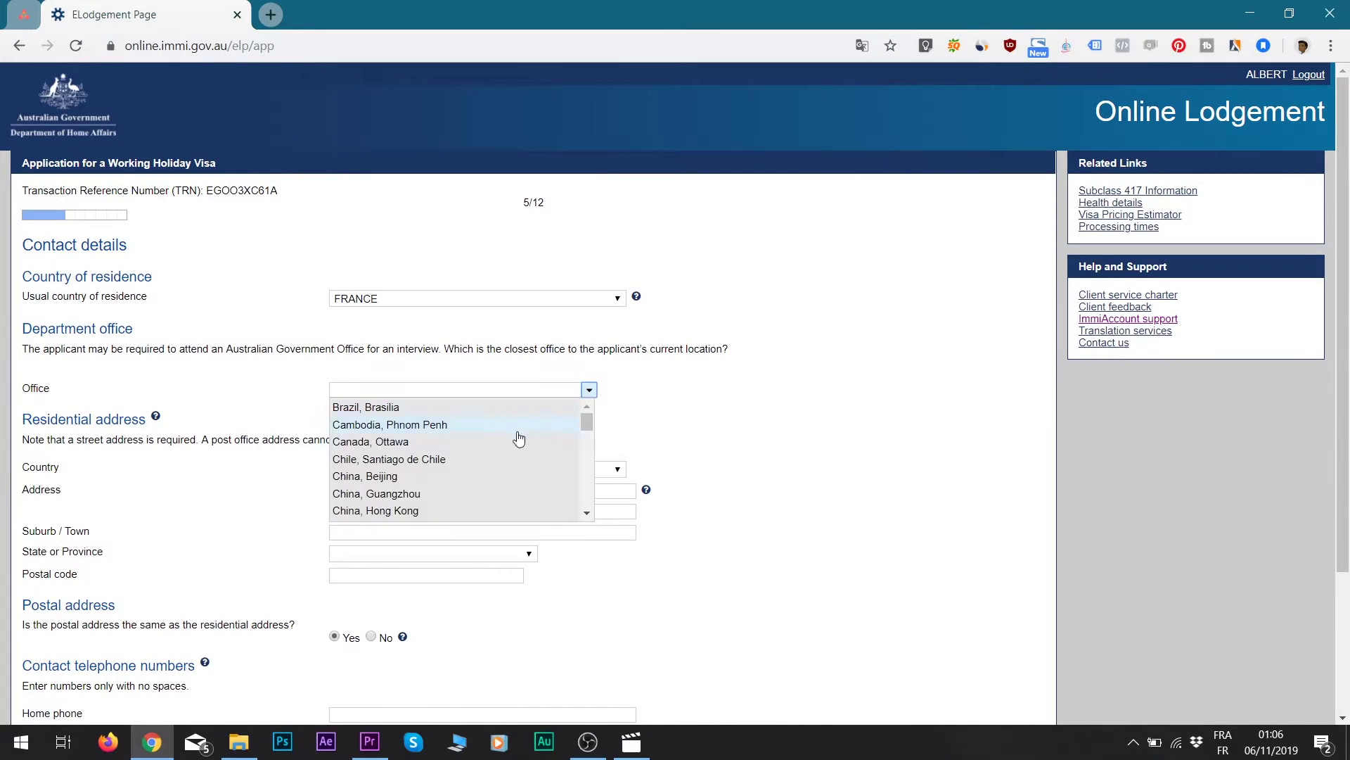
scroll(410, 448, "down", 5)
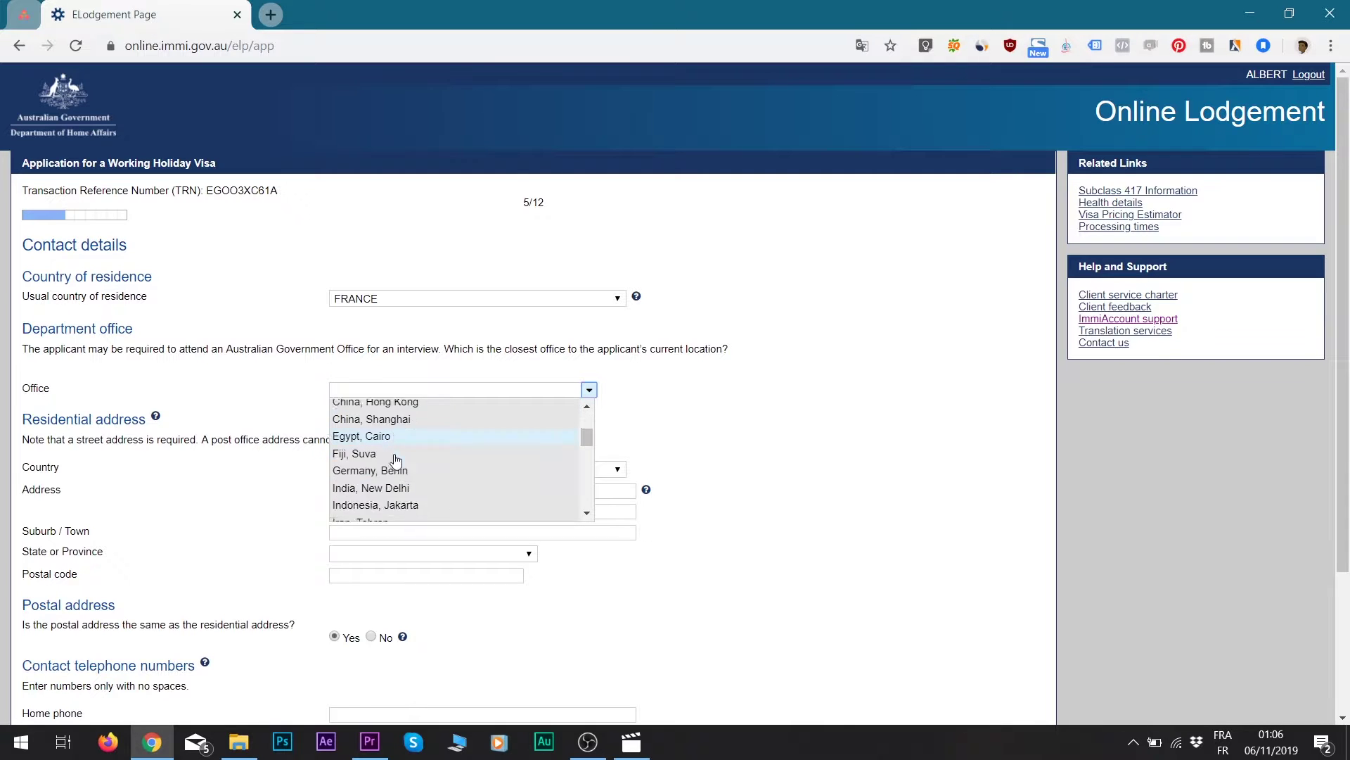
scroll(404, 490, "down", 3)
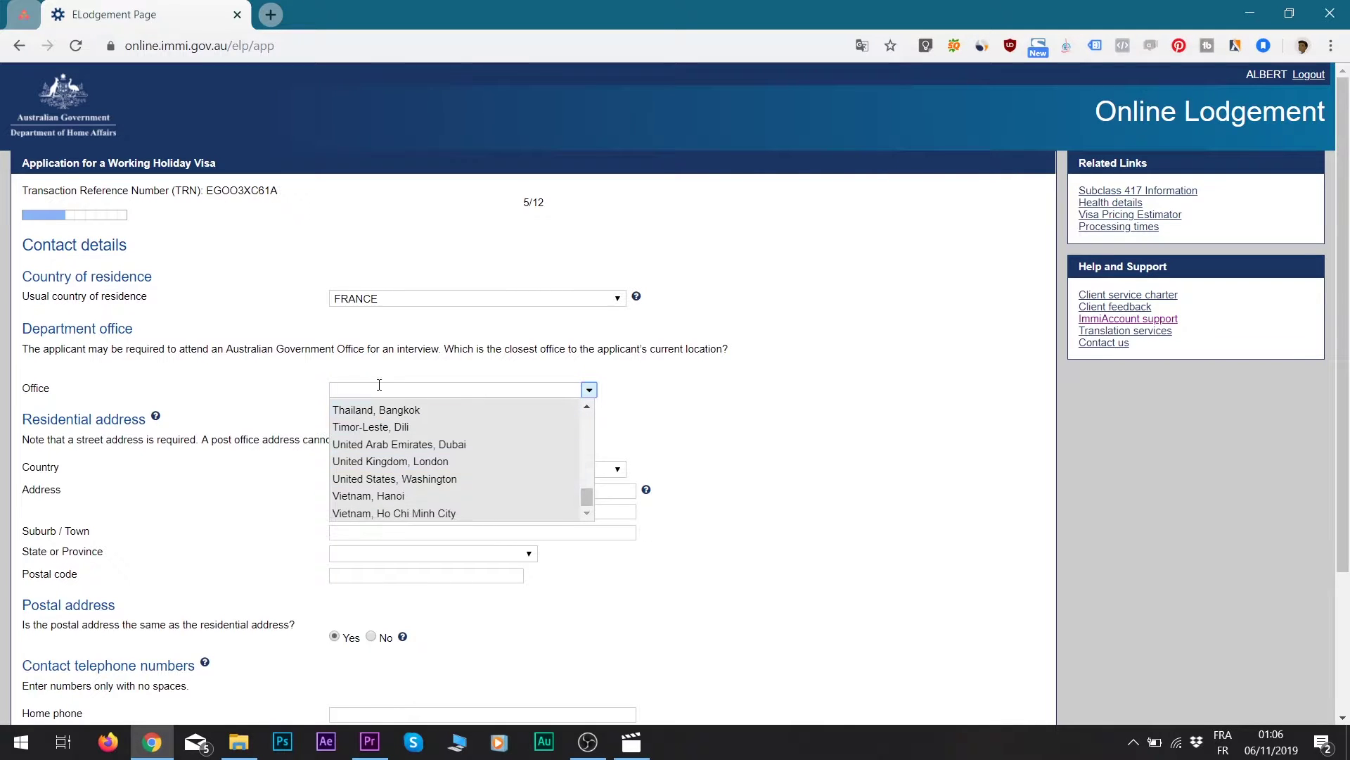
left_click(381, 390)
left_click(383, 391)
type("lon")
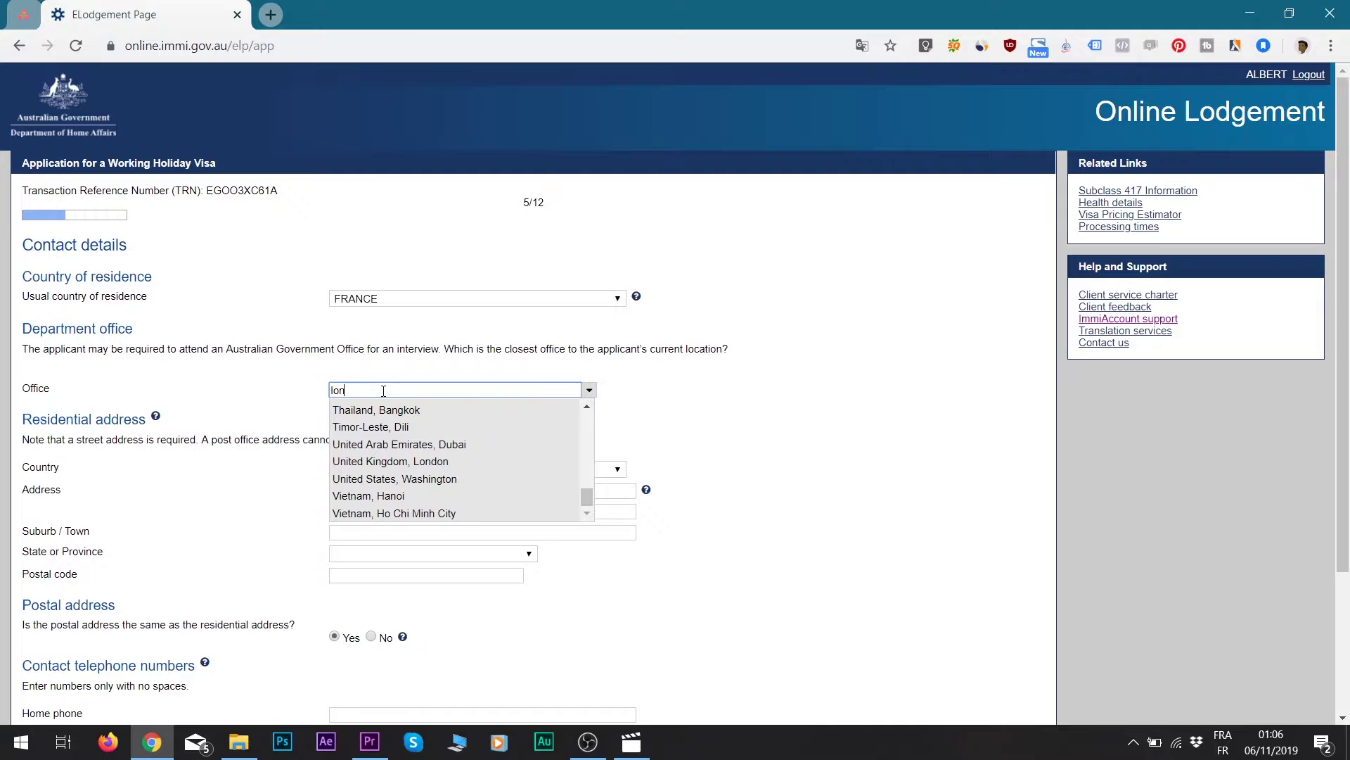
type("do")
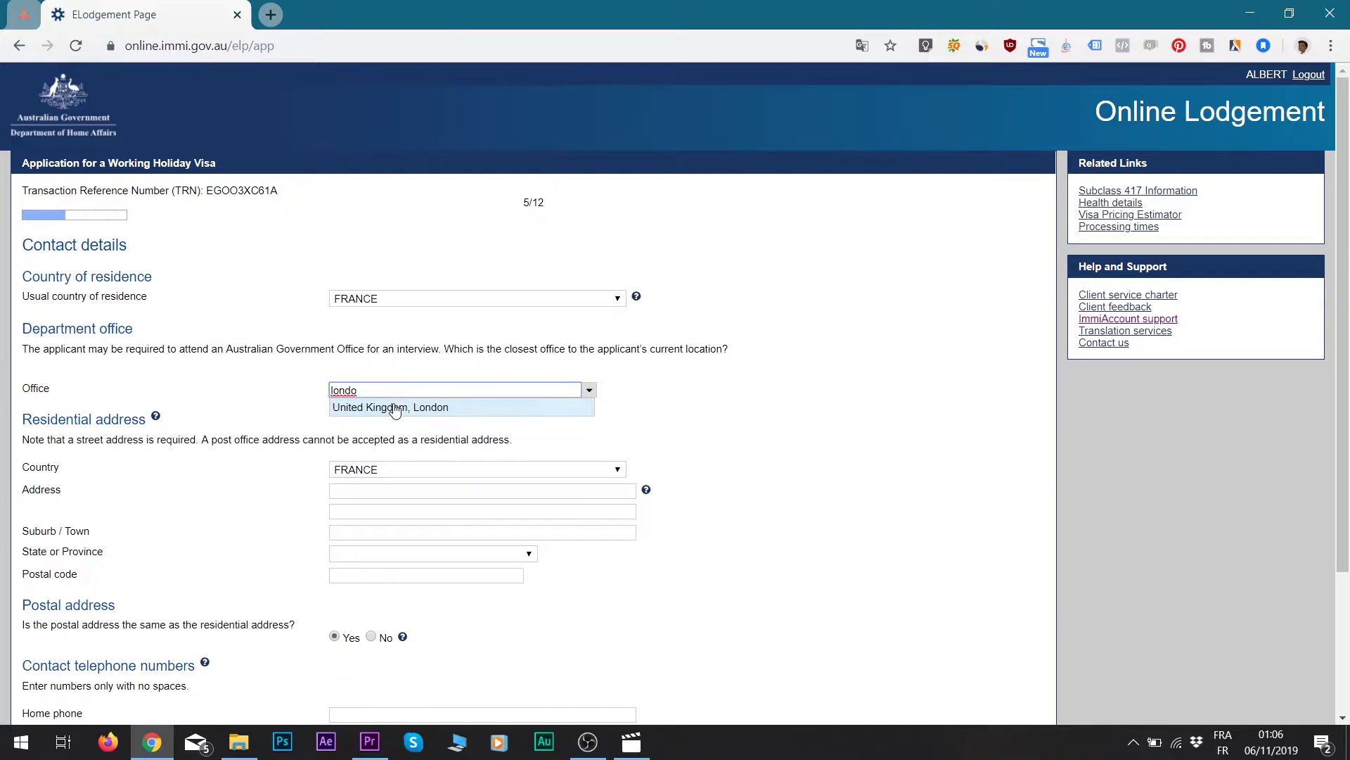
left_click(388, 407)
- Keep postal address same as residential, paste the mobile number, and continue
scroll(116, 331, "down", 1)
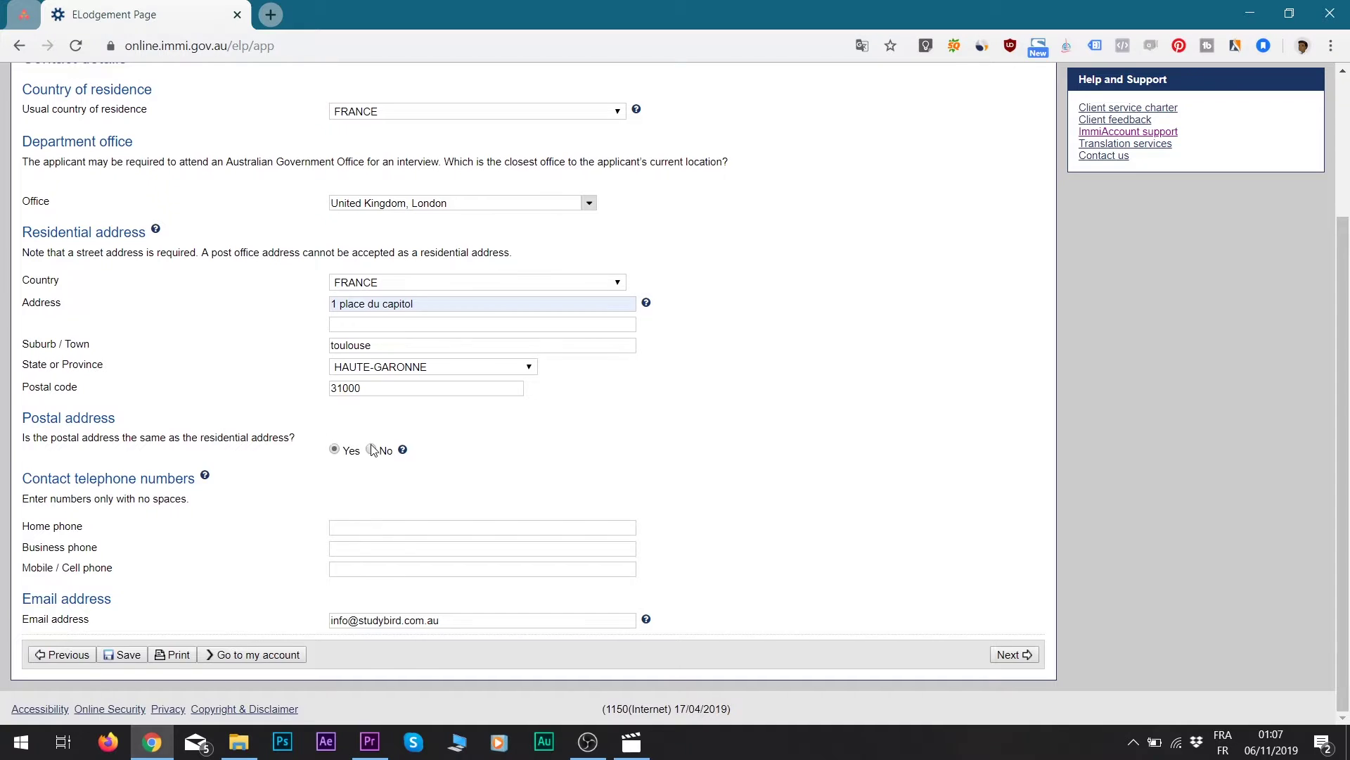
left_click(370, 450)
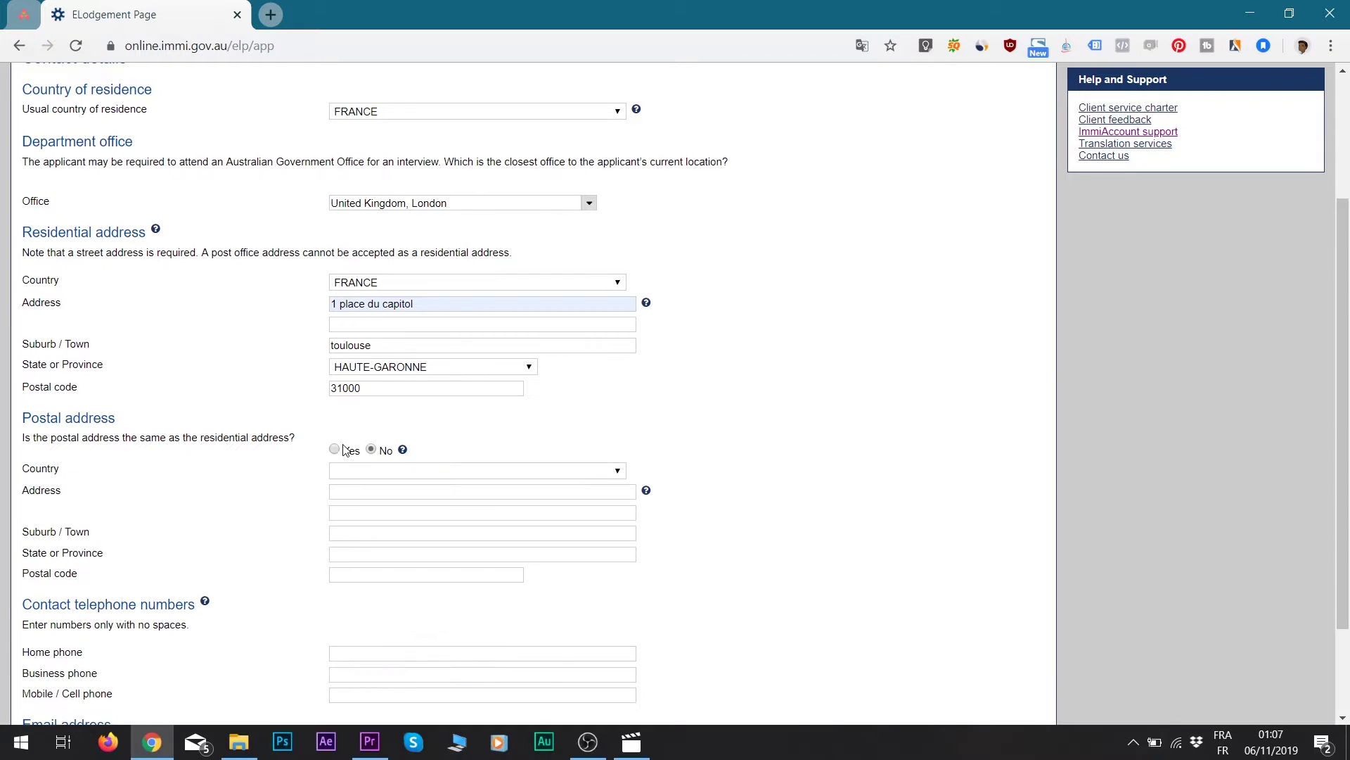
left_click(334, 449)
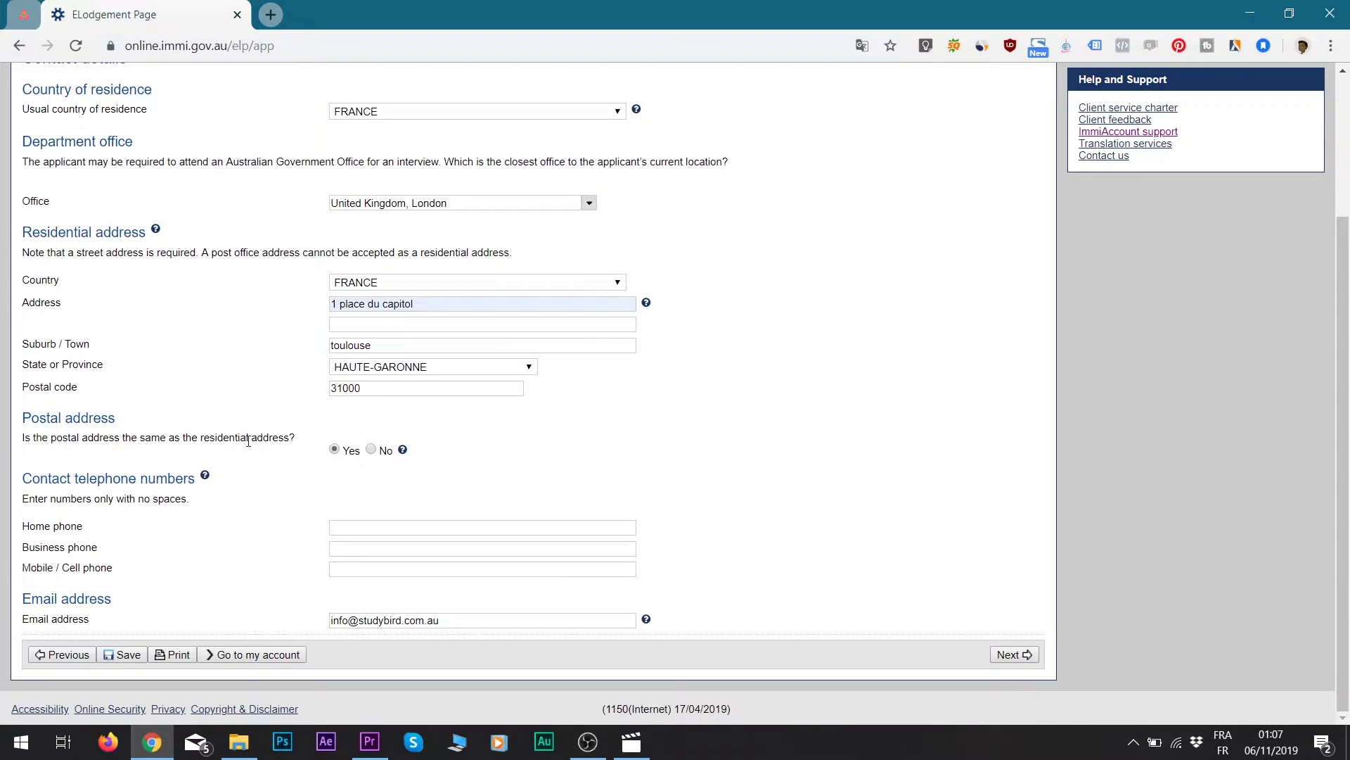
left_click_drag(199, 442, 282, 441)
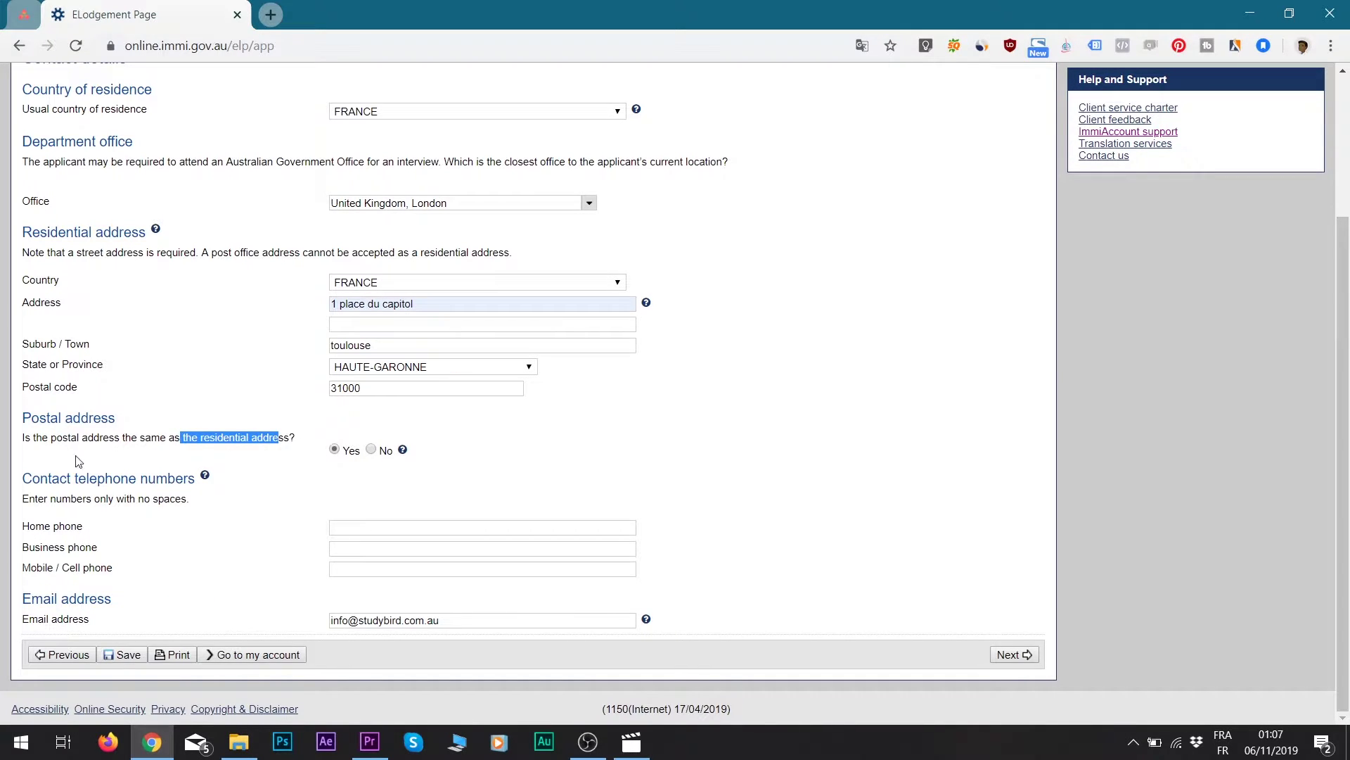
left_click_drag(32, 478, 155, 478)
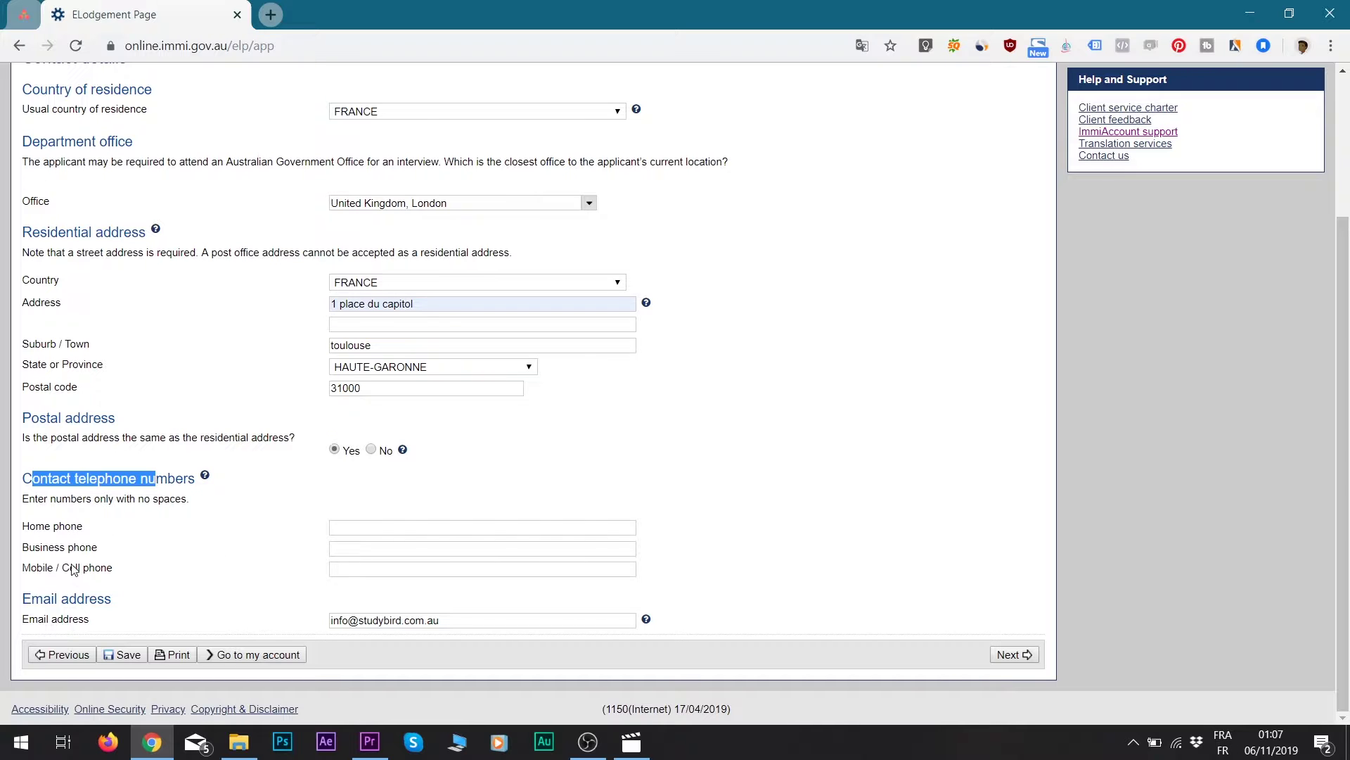
left_click(105, 569)
key("ctrl+v")
left_click_drag(51, 595, 281, 611)
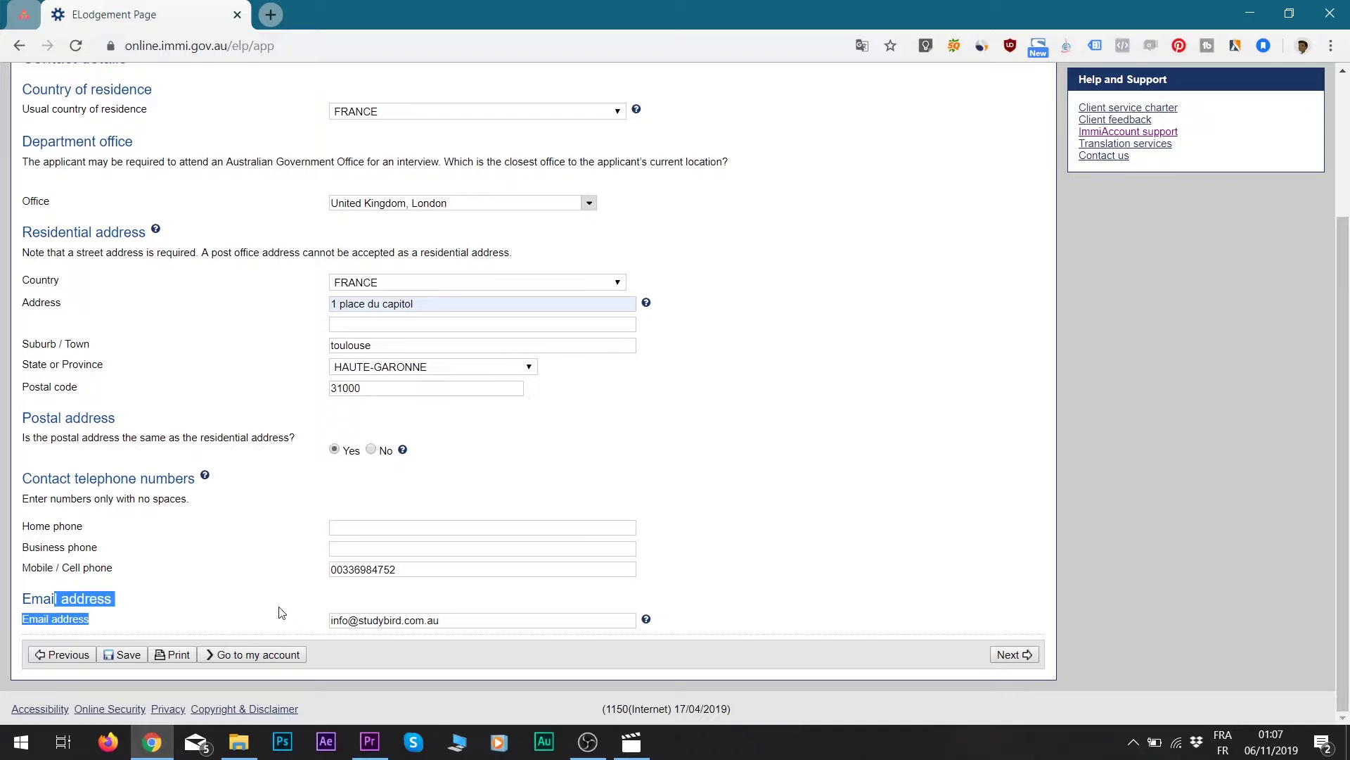
left_click(336, 621)
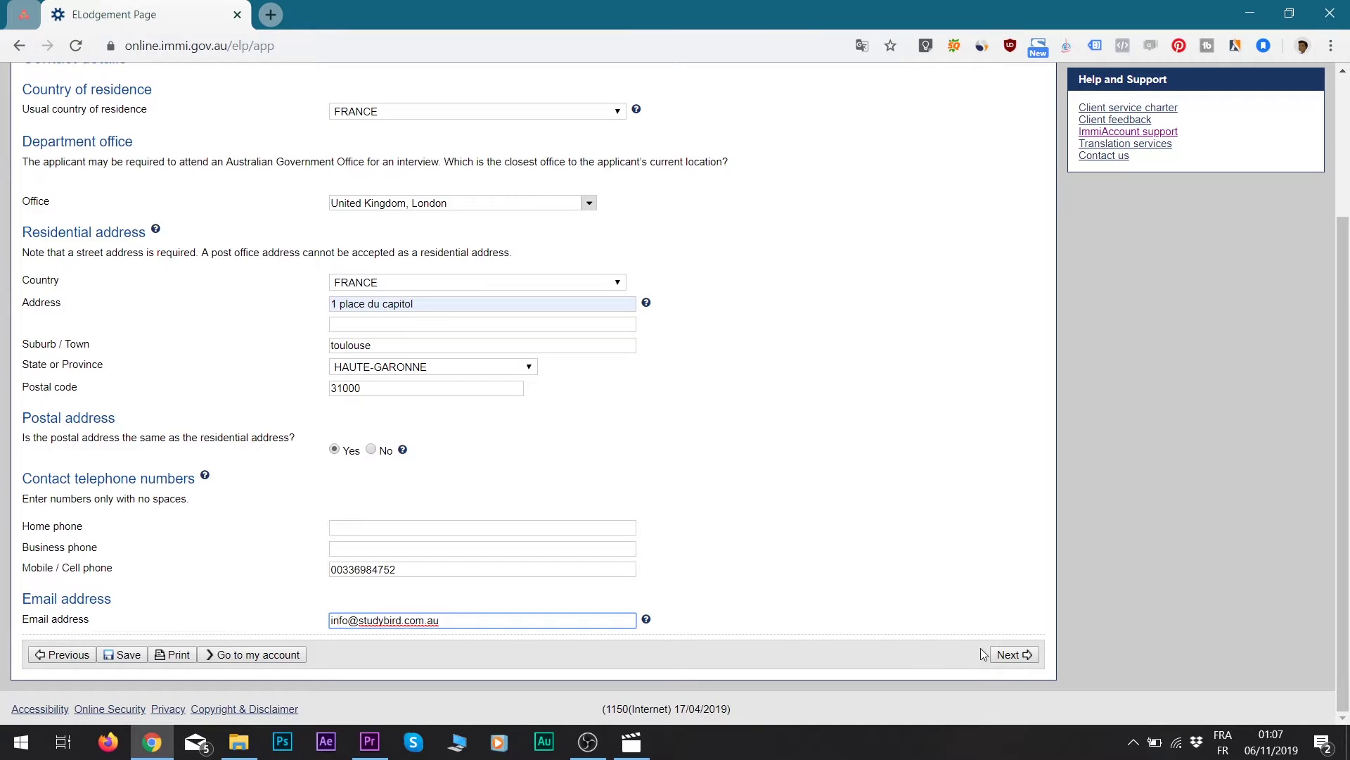
left_click(1012, 655)
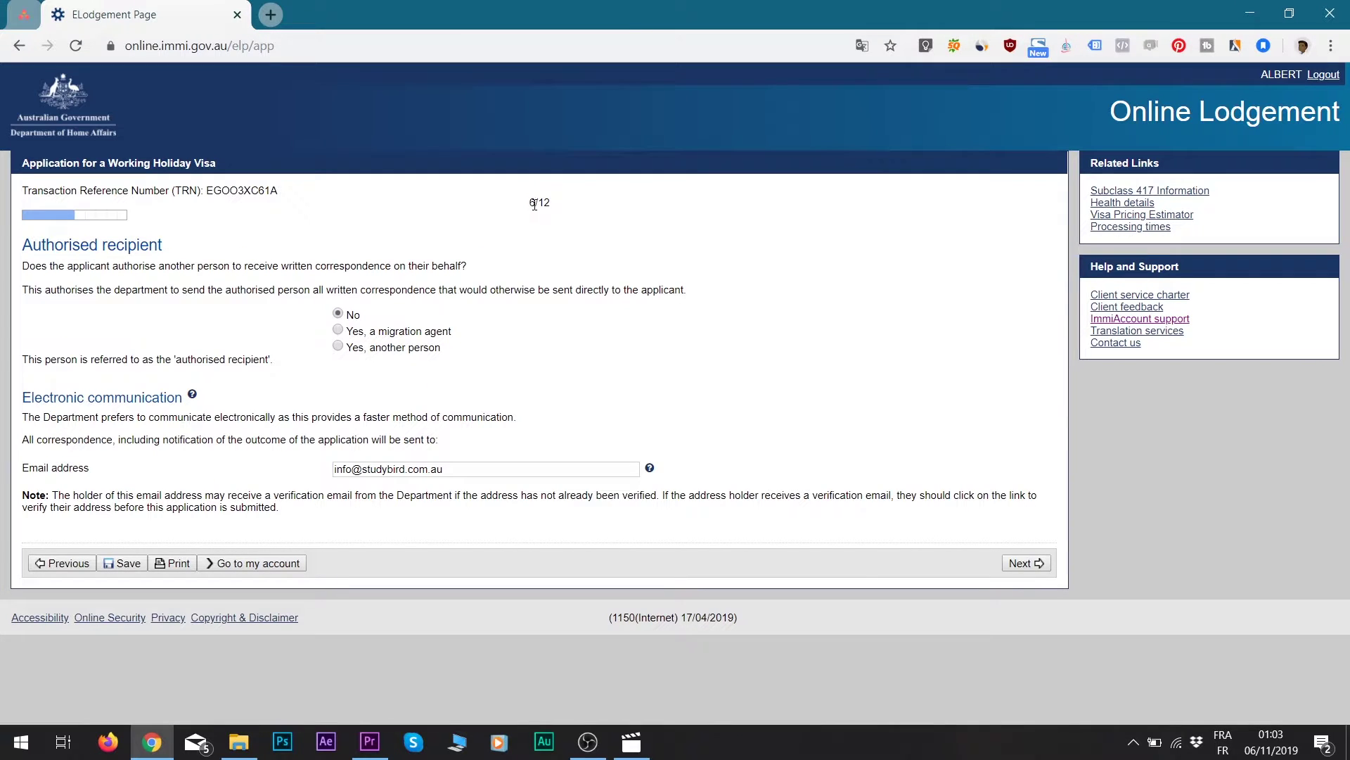
- Answer No to having an authorised recipient and continue to page 7/12
left_click_drag(530, 202, 568, 207)
left_click(338, 329)
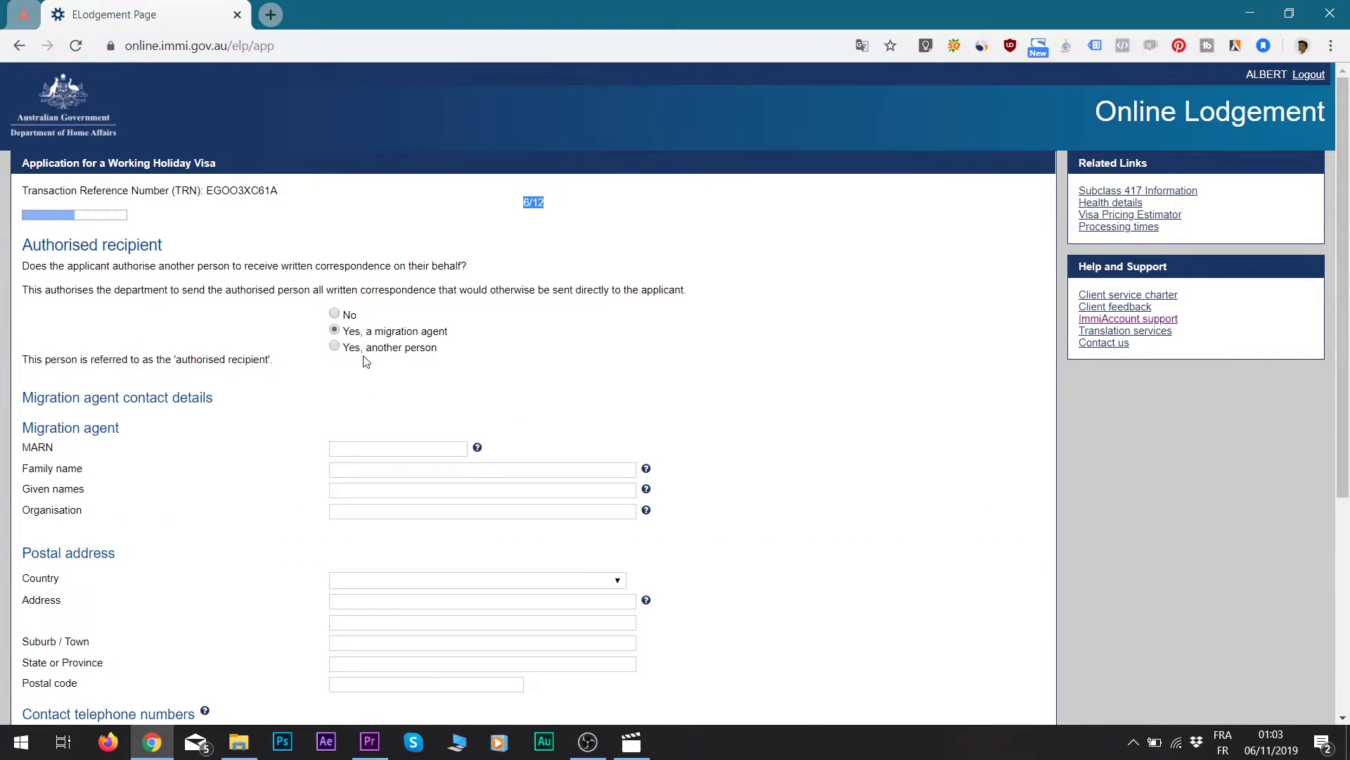
scroll(355, 393, "down", 5)
scroll(211, 331, "up", 2)
scroll(327, 359, "up", 3)
left_click(338, 313)
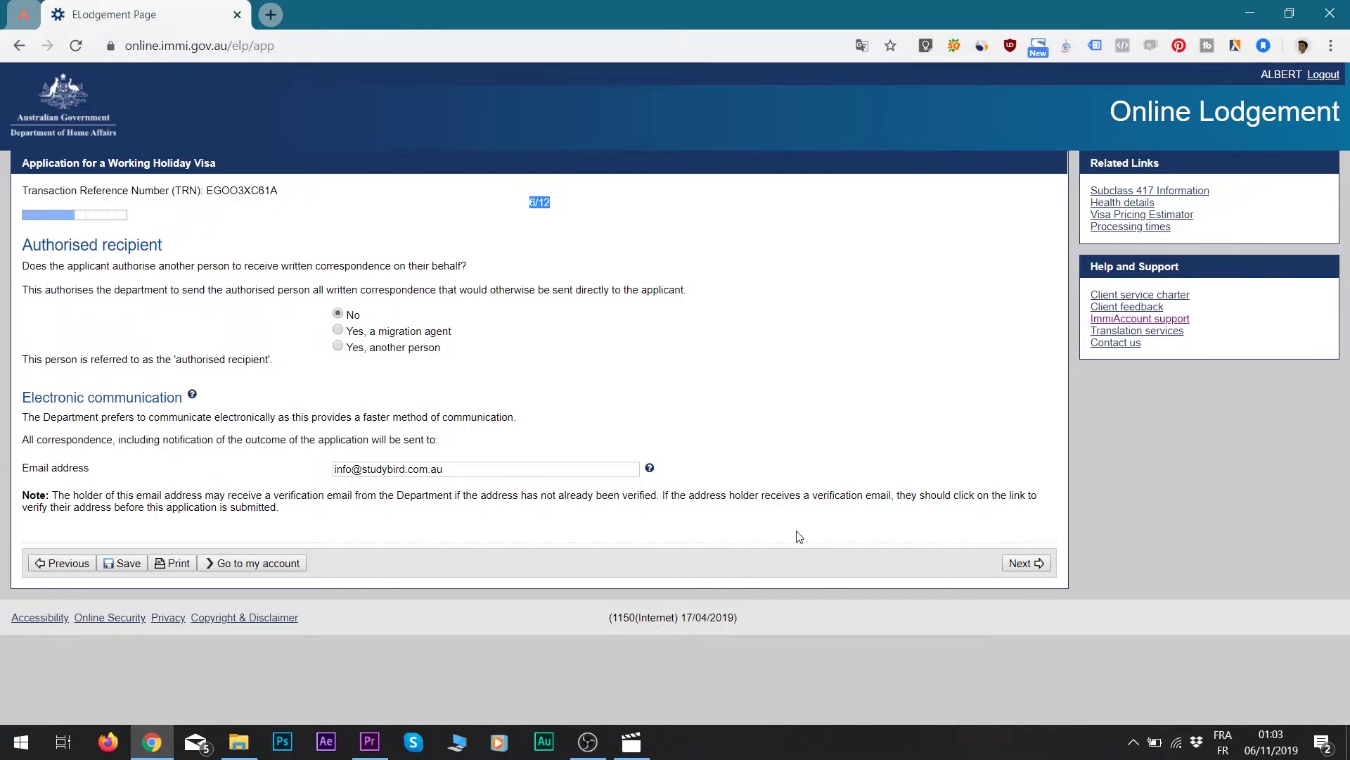
left_click(1024, 564)
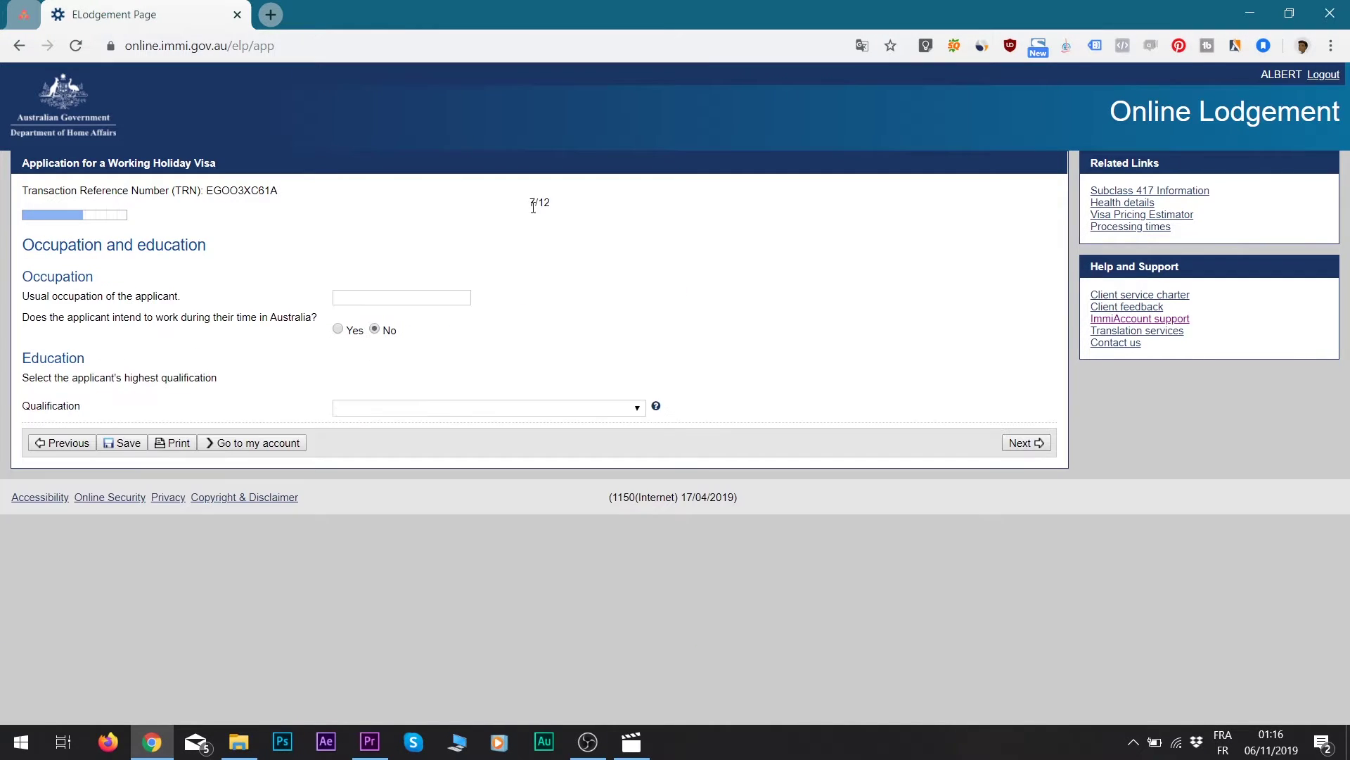
- Enter occupation teacher, answer No to working, choose qualification Other, and continue
left_click(343, 299)
type("teacher")
left_click(339, 331)
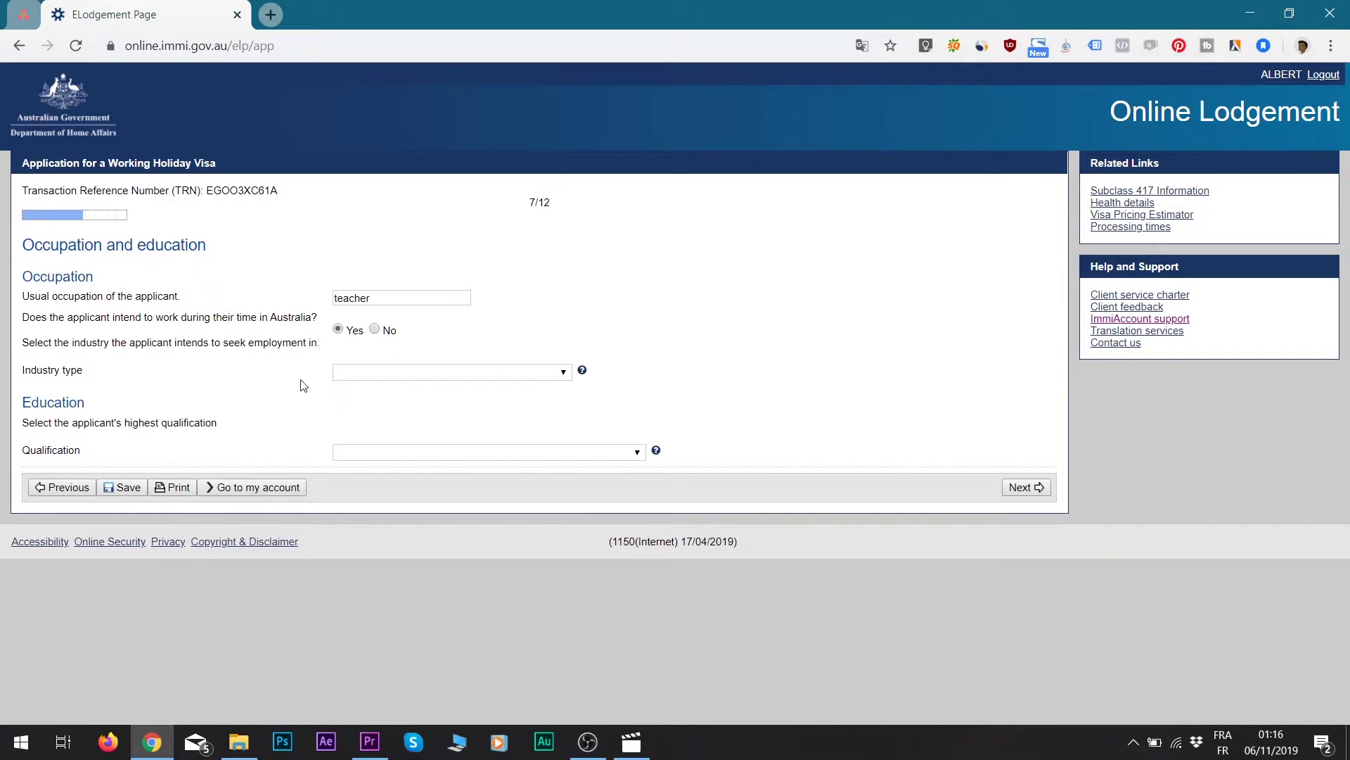
left_click(415, 370)
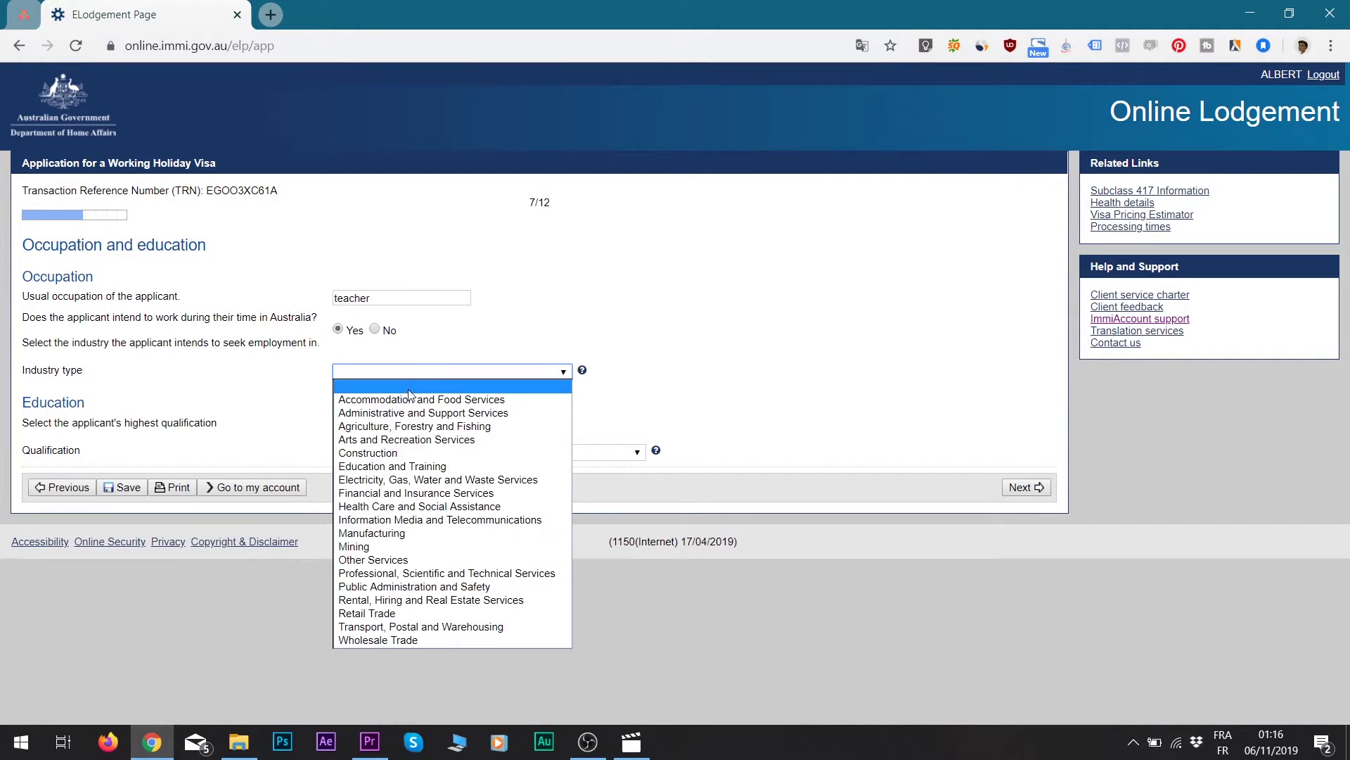
left_click(376, 330)
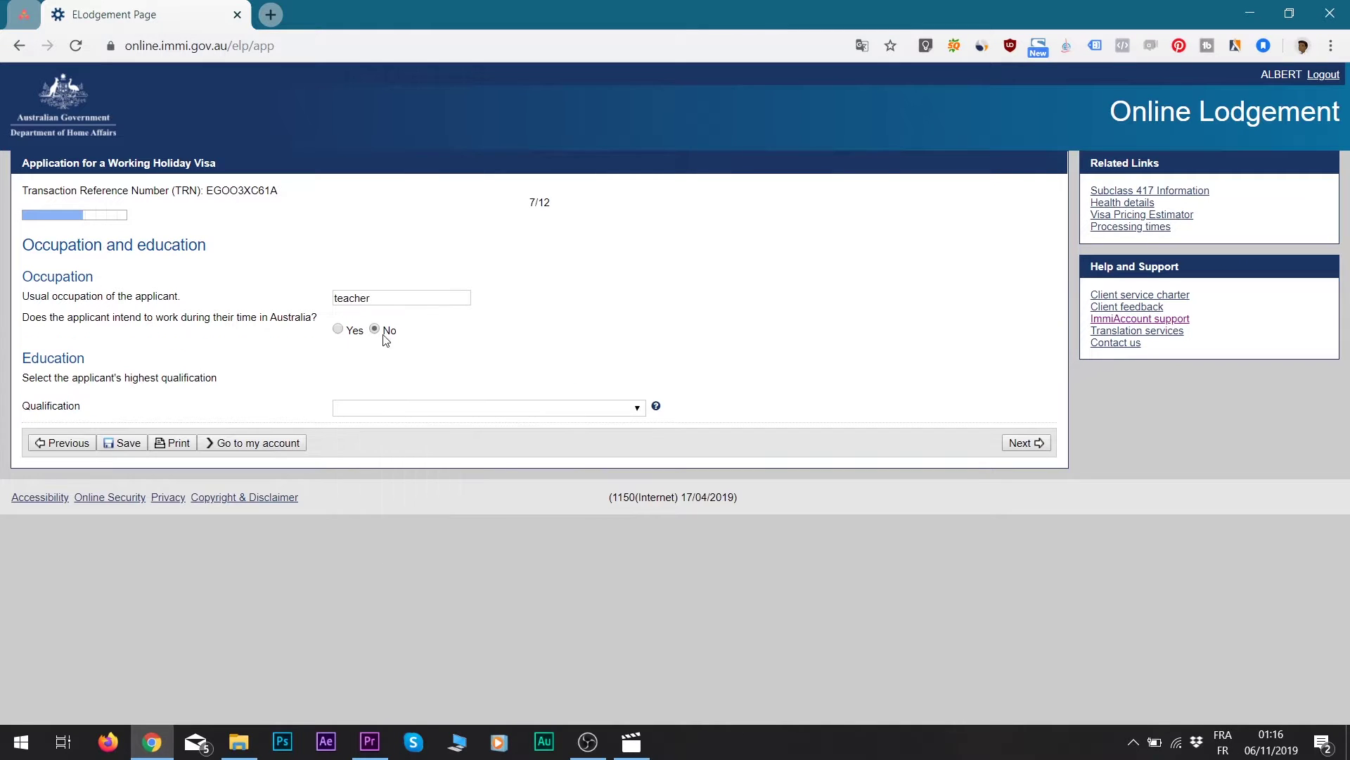
left_click(414, 408)
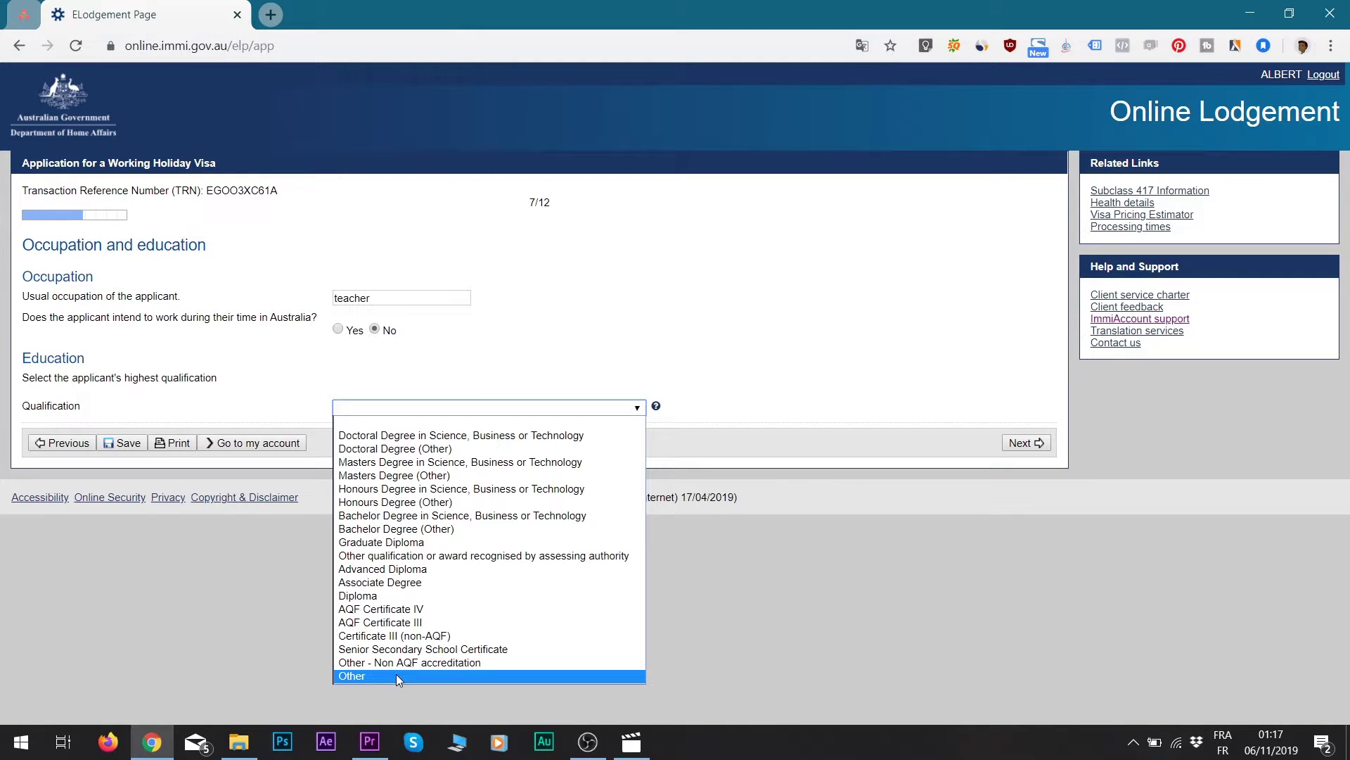
left_click(361, 677)
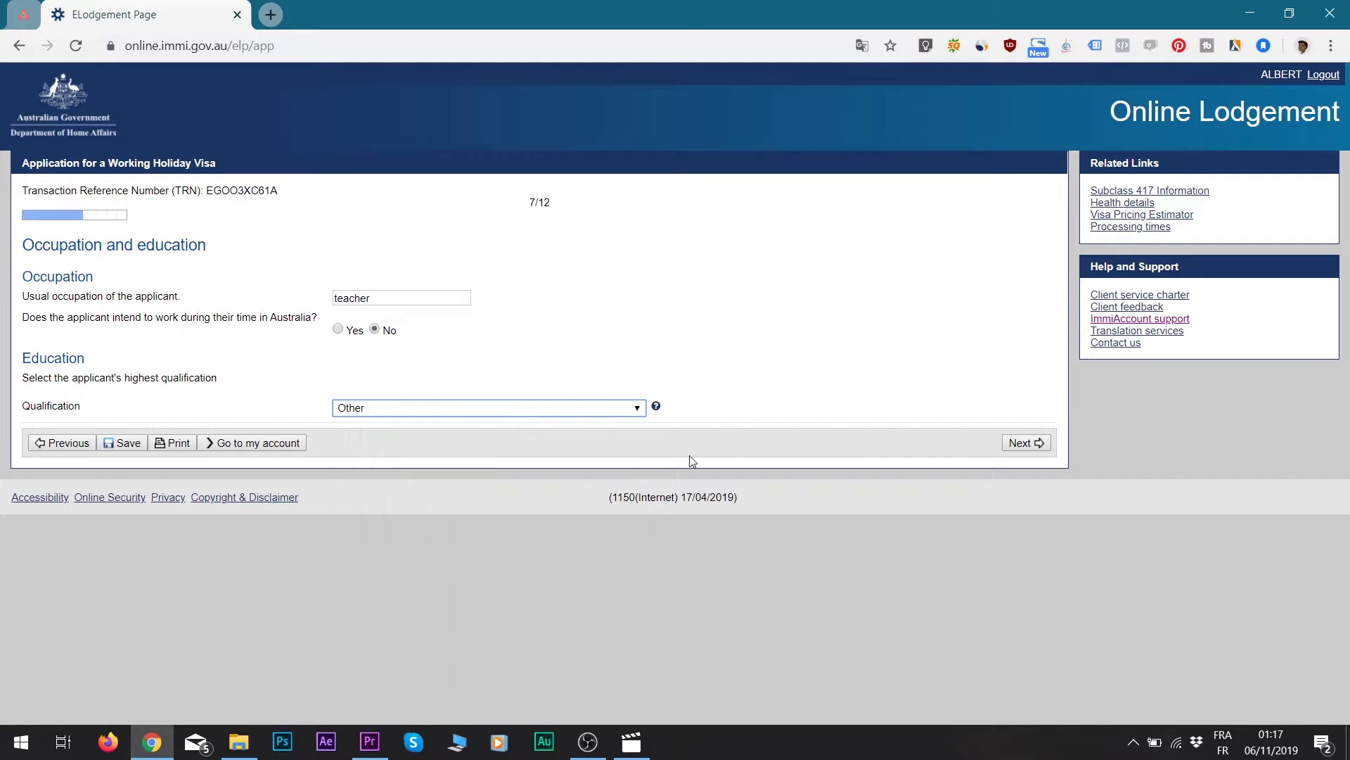
left_click(1025, 442)
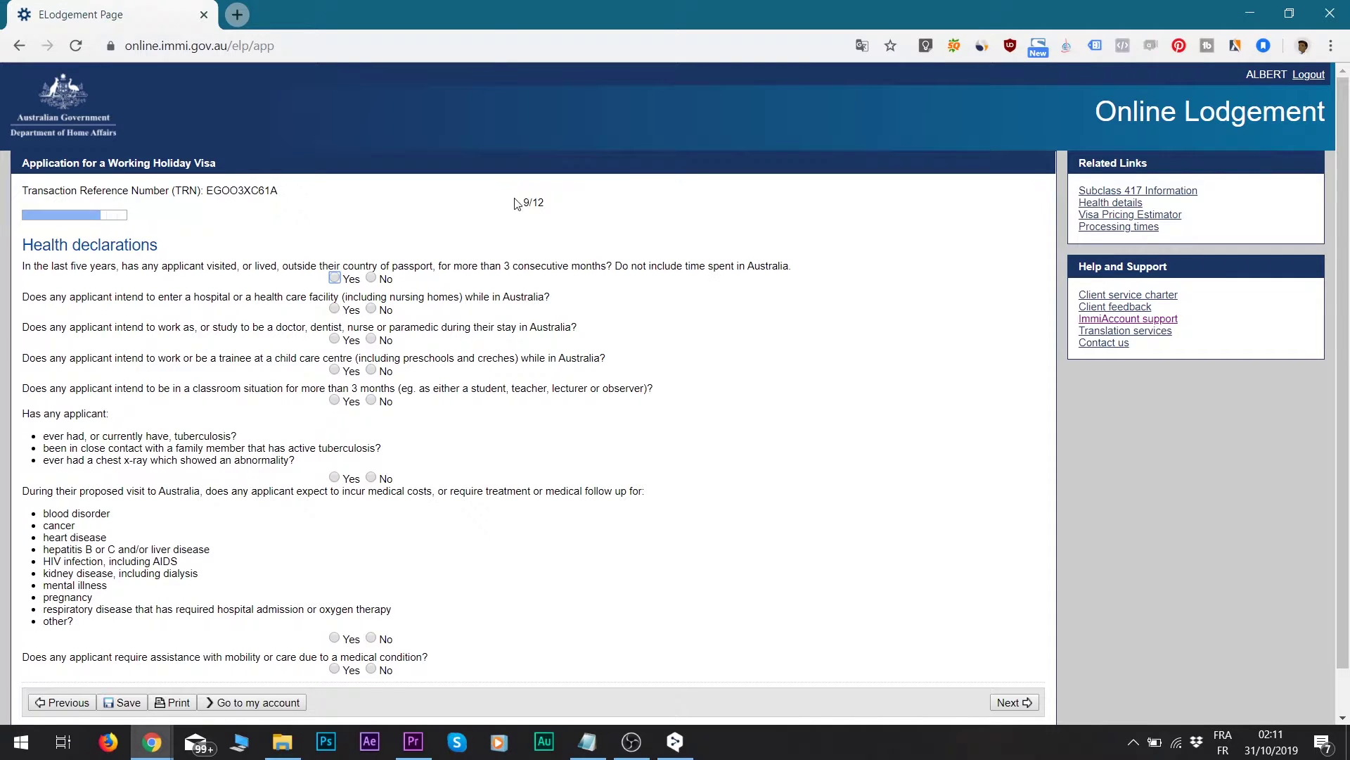
- Answer No to the general health, hospital visit, medical work, child care and classroom questions
left_click_drag(515, 202, 567, 205)
left_click(372, 278)
left_click(372, 309)
left_click(370, 339)
left_click(371, 370)
left_click(373, 401)
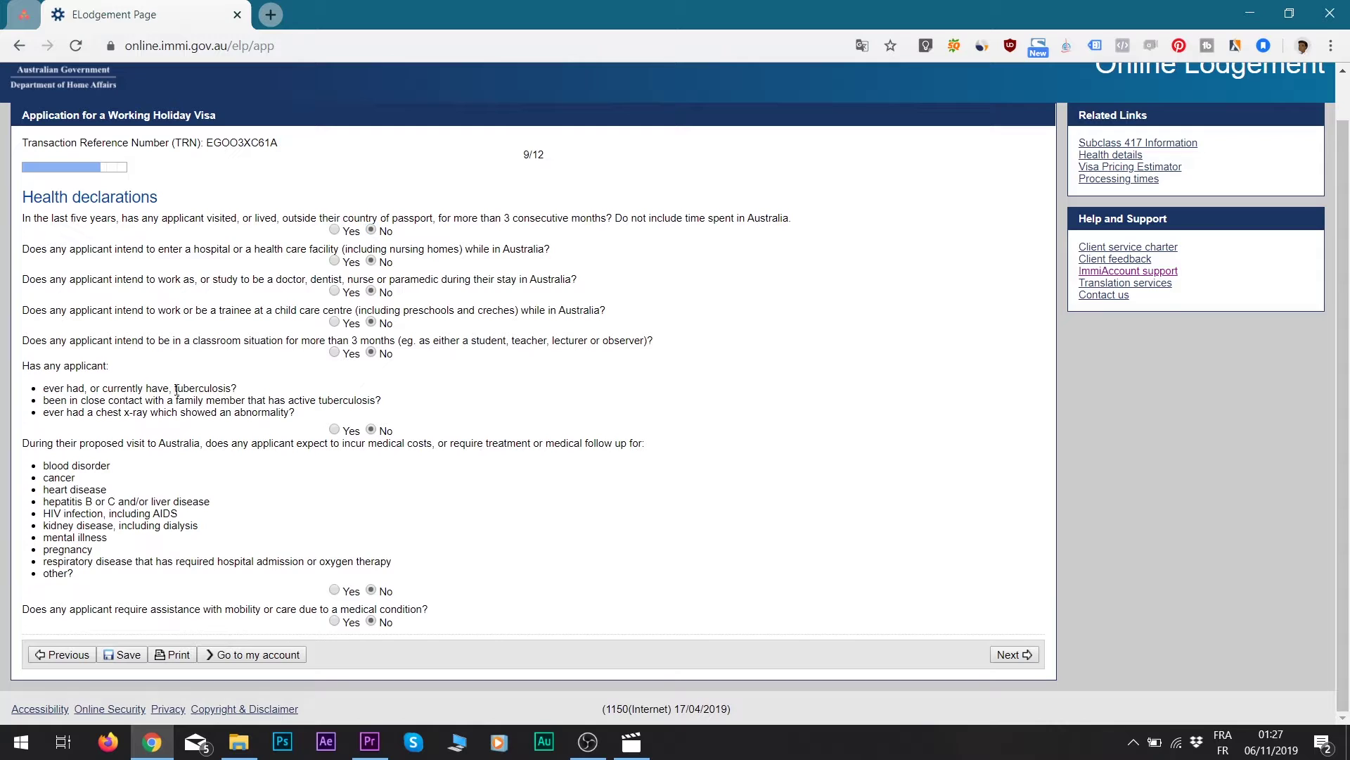
left_click_drag(176, 390, 230, 388)
left_click_drag(354, 400, 369, 400)
left_click_drag(246, 412, 296, 414)
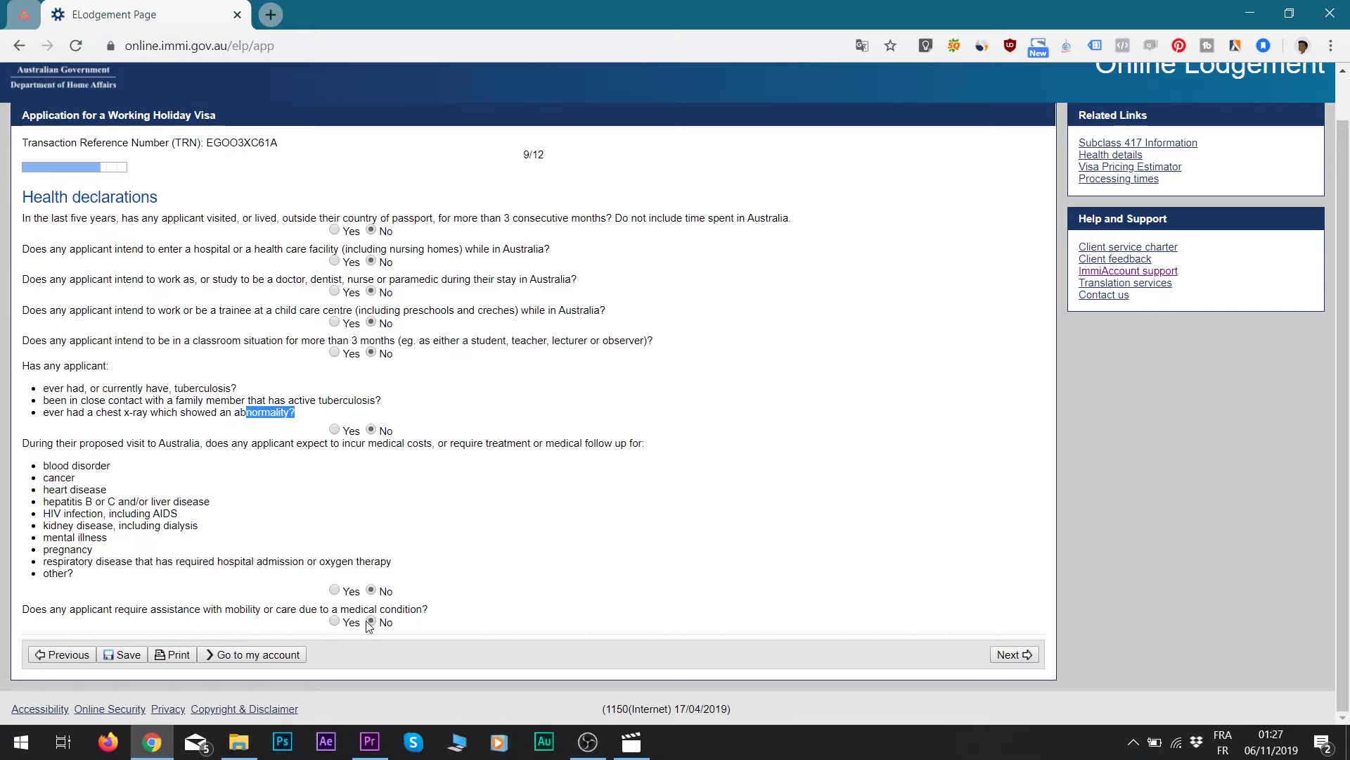
- Move past the health page and the all-No character declarations page
left_click(1013, 654)
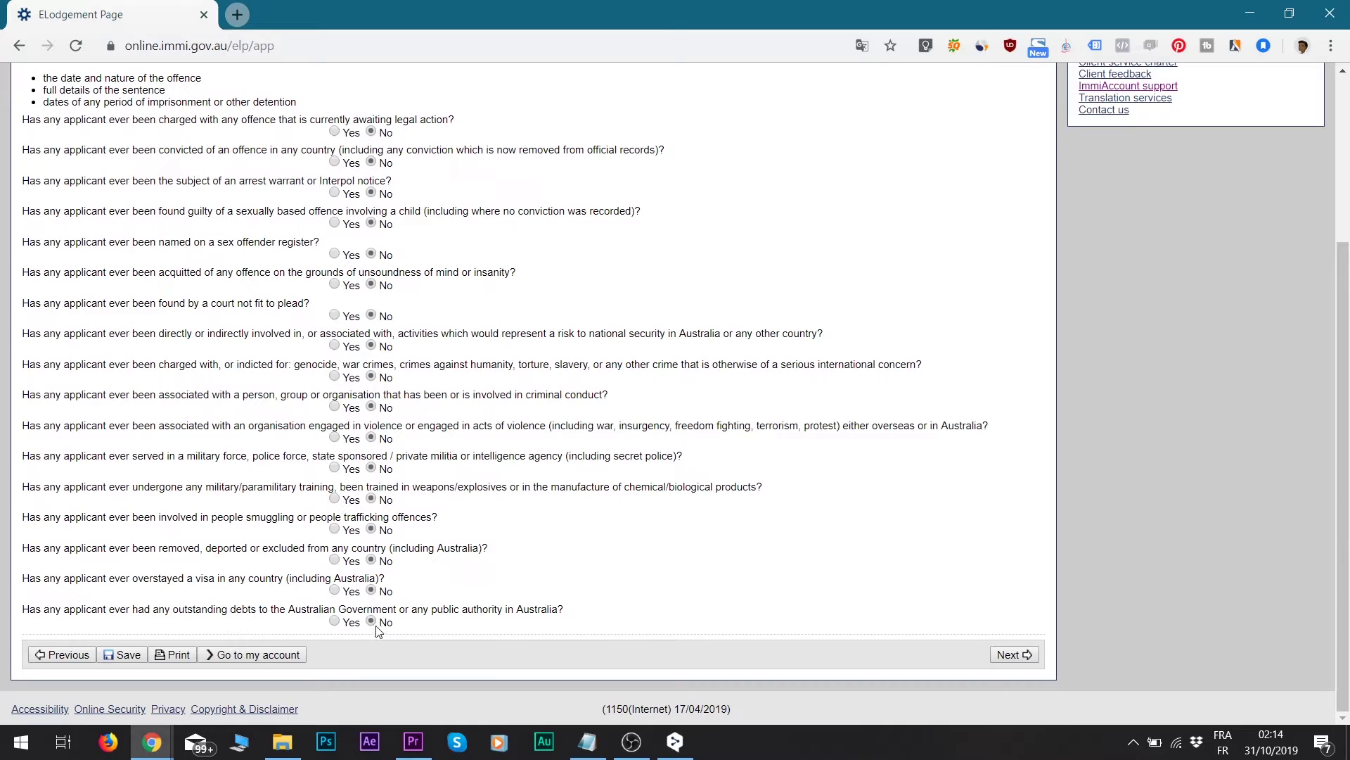
left_click(1021, 660)
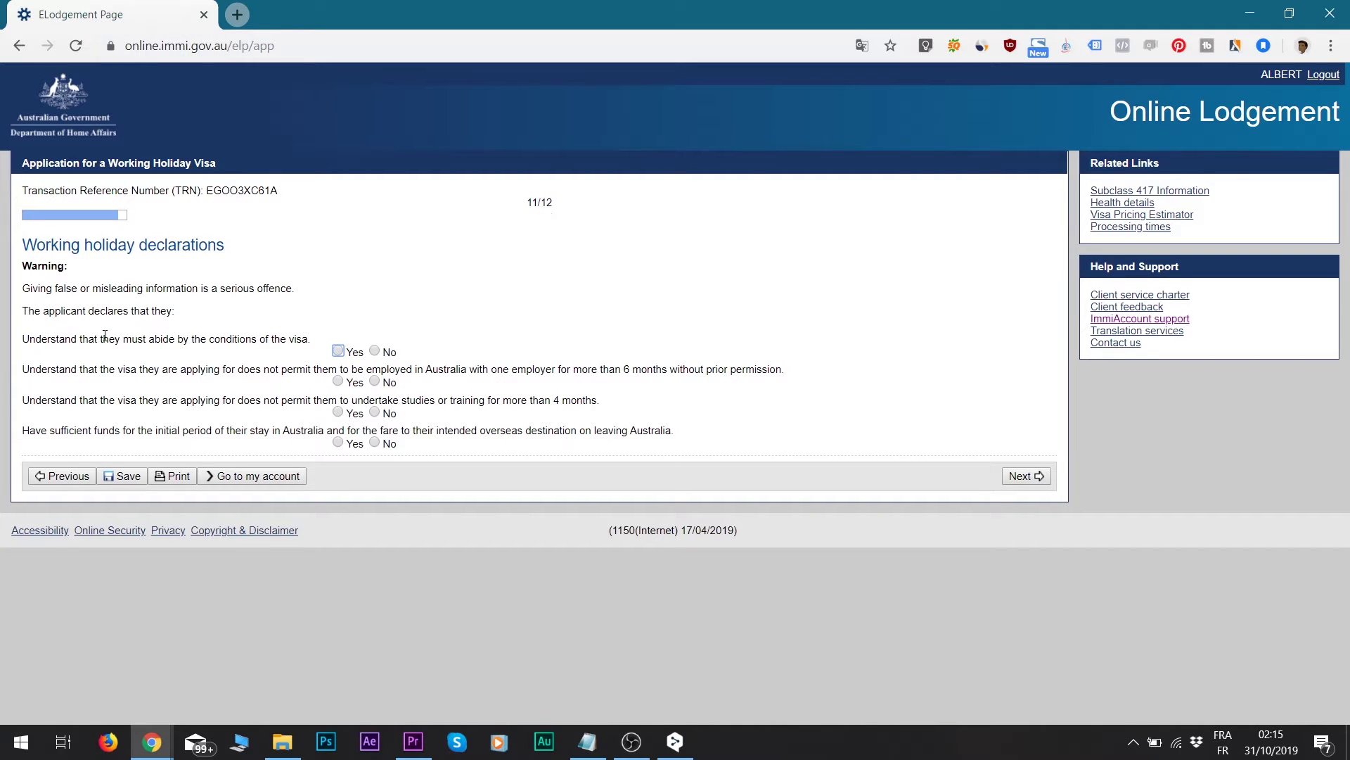
- Answer Yes to abiding by visa conditions, the 4-month study limit and having sufficient funds
left_click(339, 352)
left_click_drag(629, 368, 696, 374)
left_click(337, 411)
left_click(337, 442)
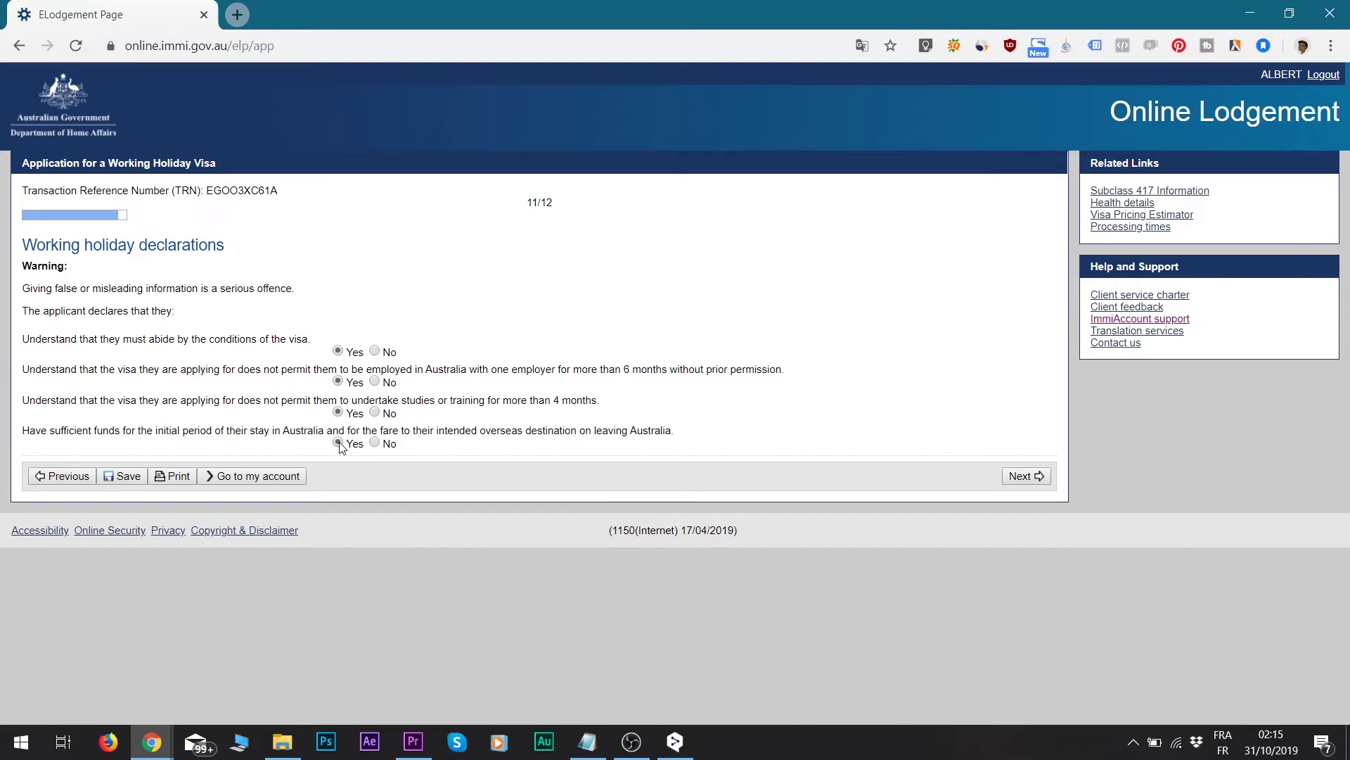
- Advance to the final declarations page and scroll to the bottom of the review page
left_click(1021, 476)
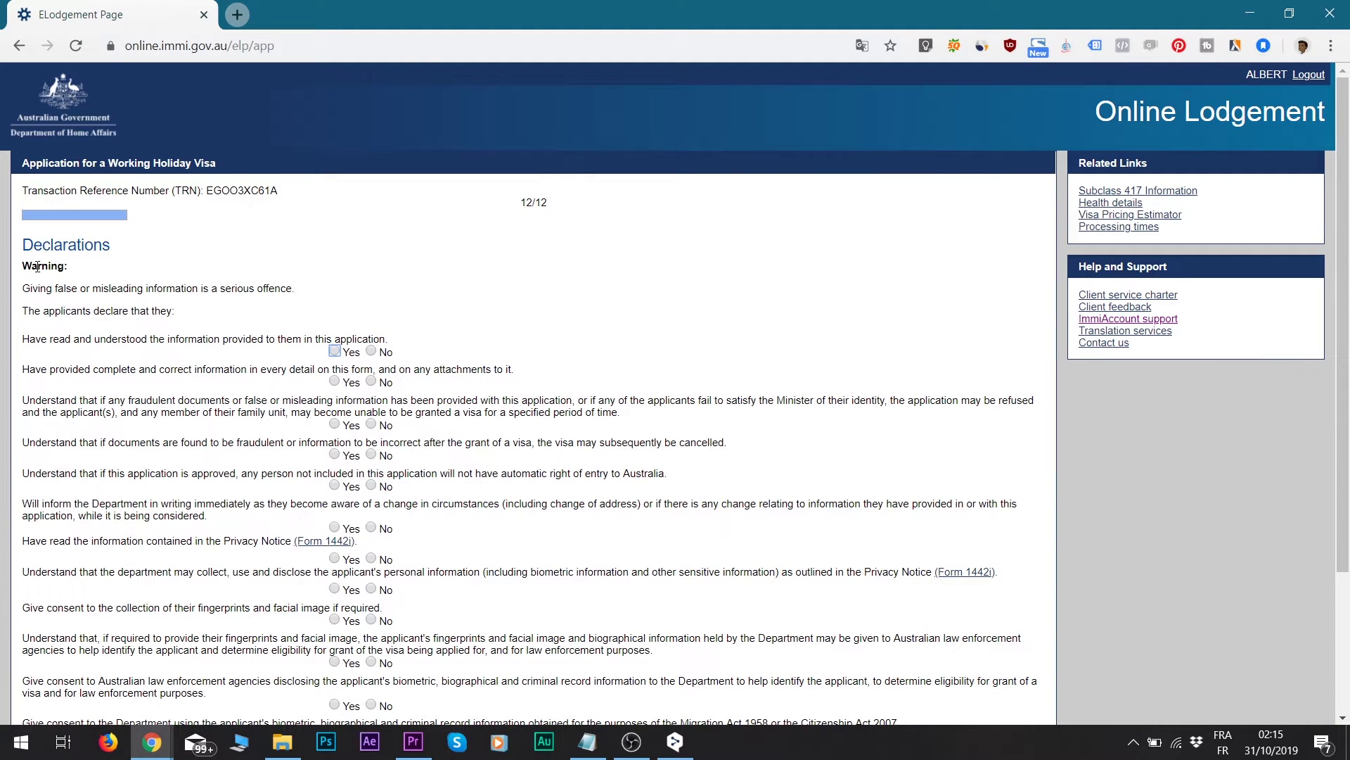
scroll(101, 344, "down", 5)
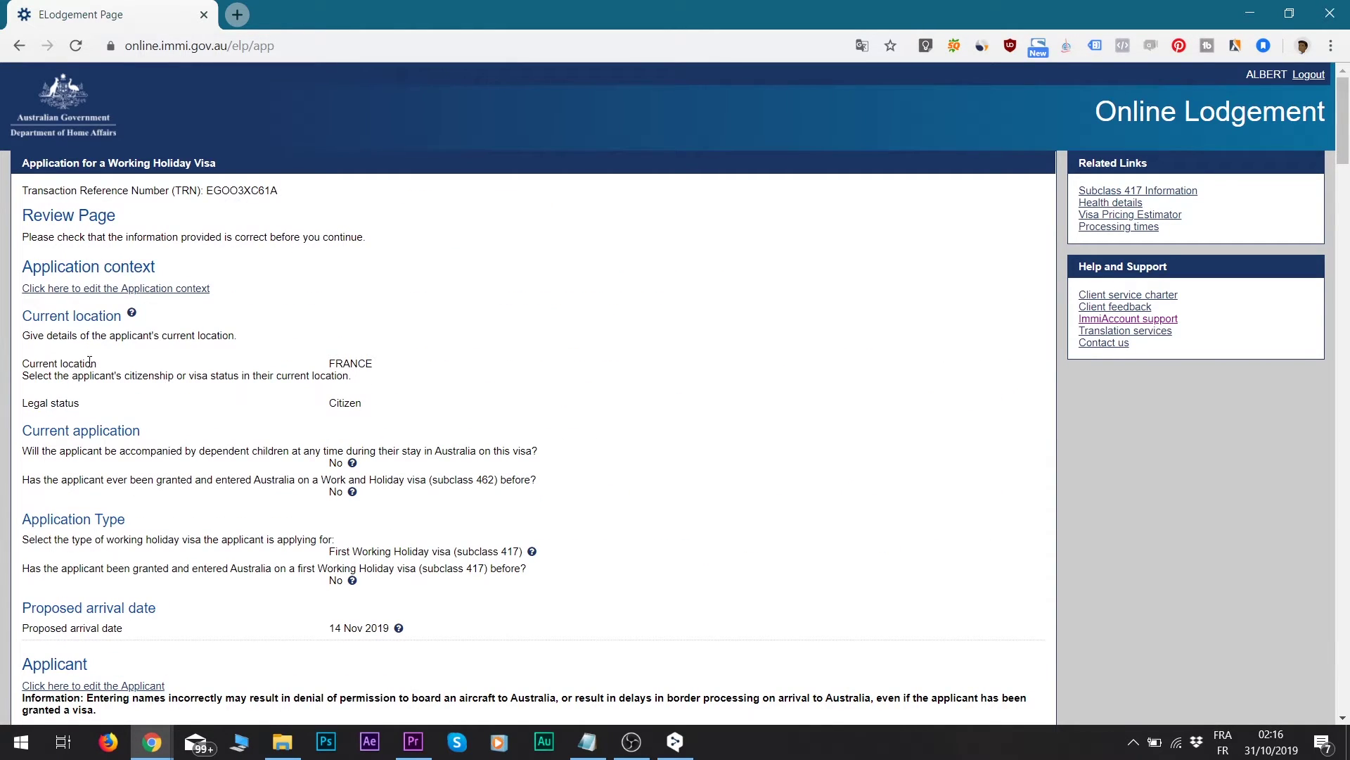
scroll(234, 408, "down", 1)
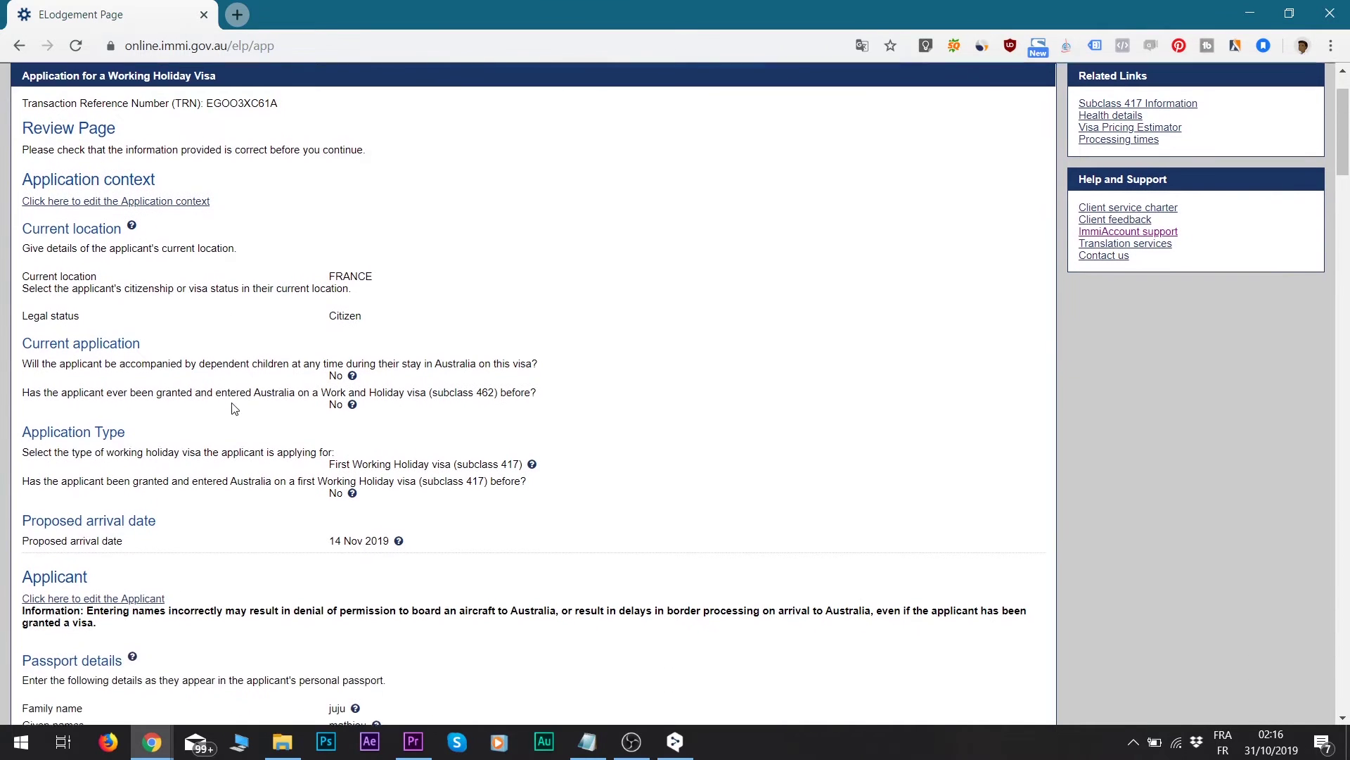
scroll(326, 389, "down", 4)
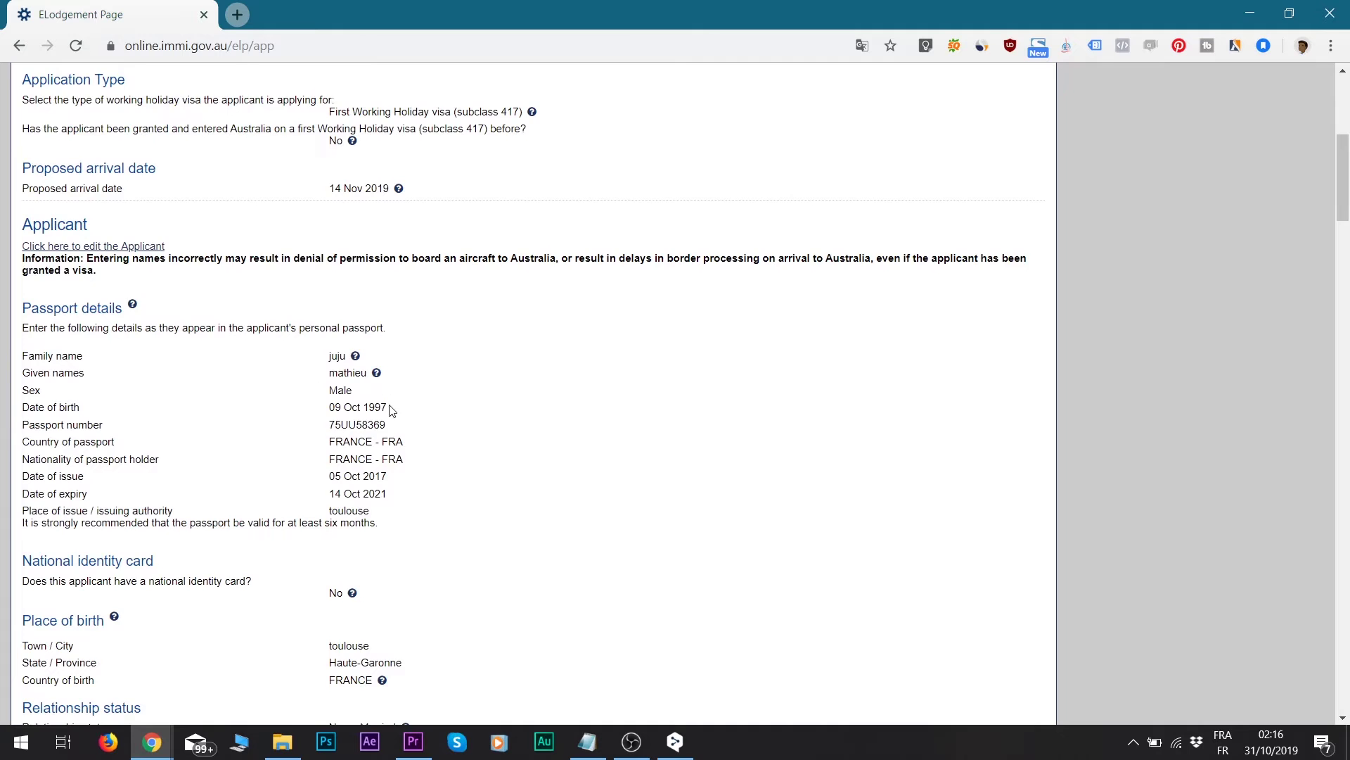
key("End")
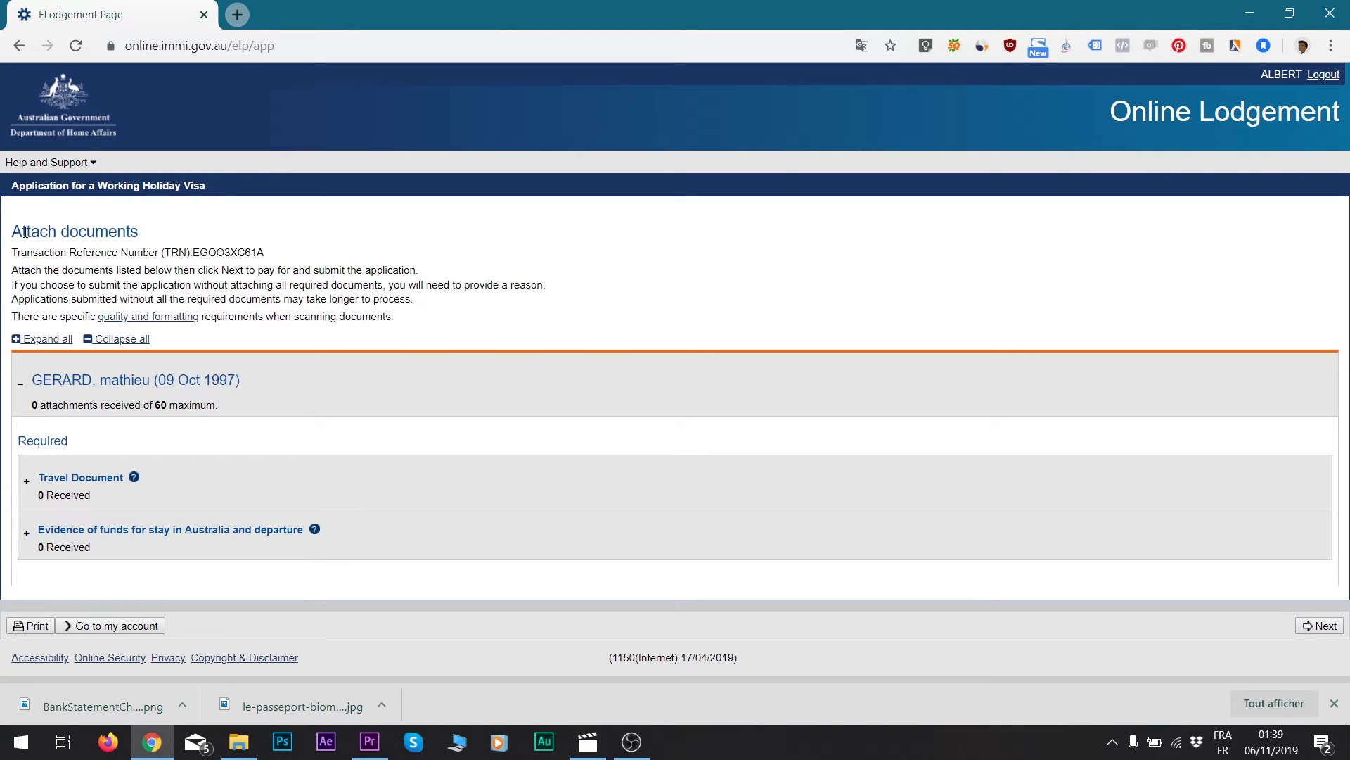
- Expand Evidence of funds and set the document type to Bank Statement - Personal
left_click_drag(17, 235, 136, 235)
left_click(139, 233)
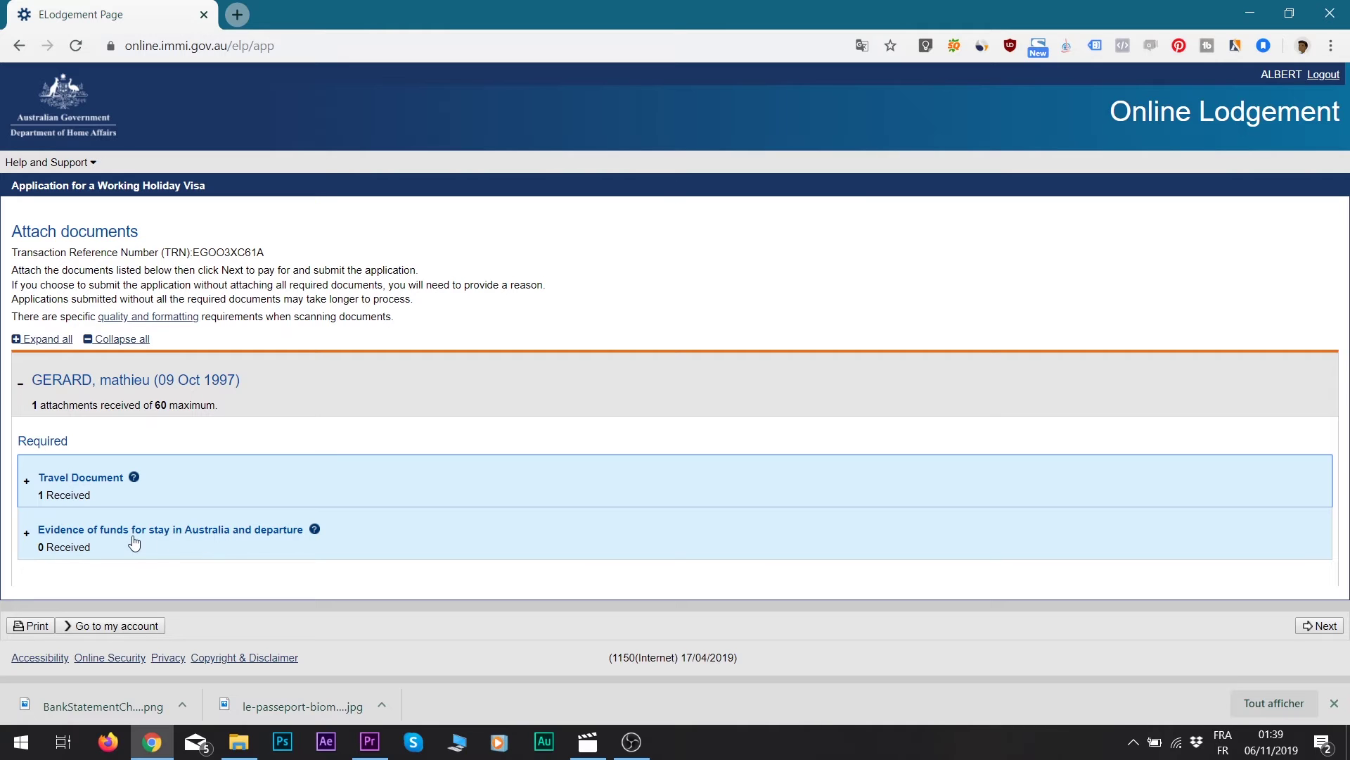
left_click(109, 545)
scroll(112, 555, "down", 2)
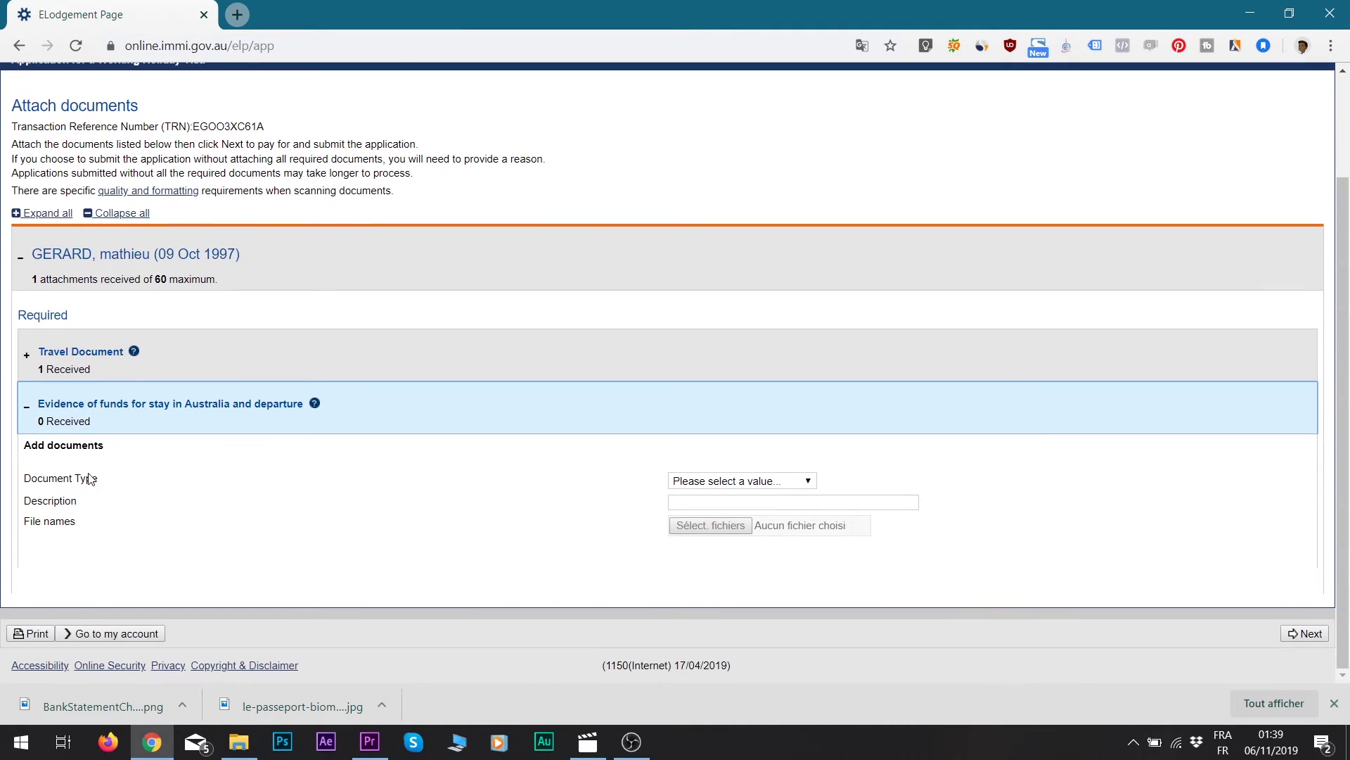
left_click(768, 485)
left_click(772, 510)
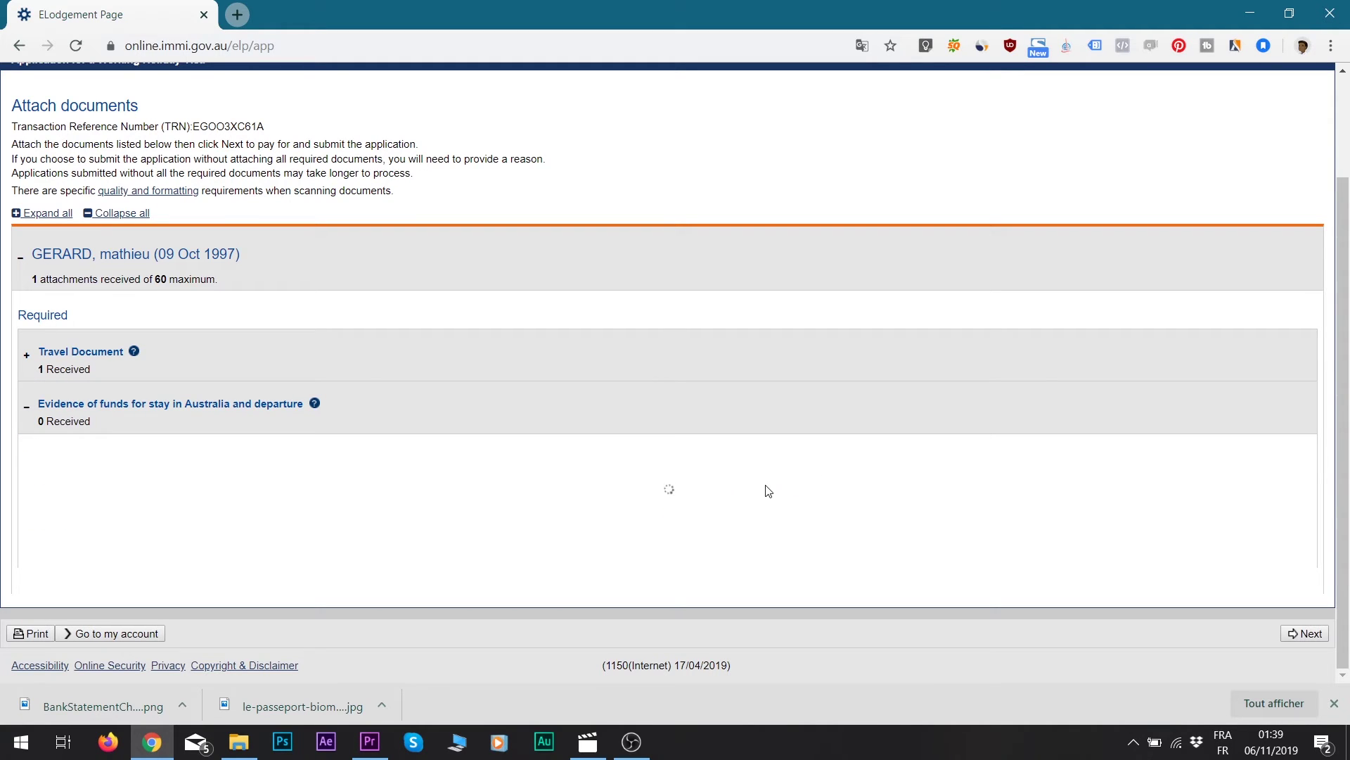
- Select BankStatementChequing.png and attach it to the application
left_click(712, 525)
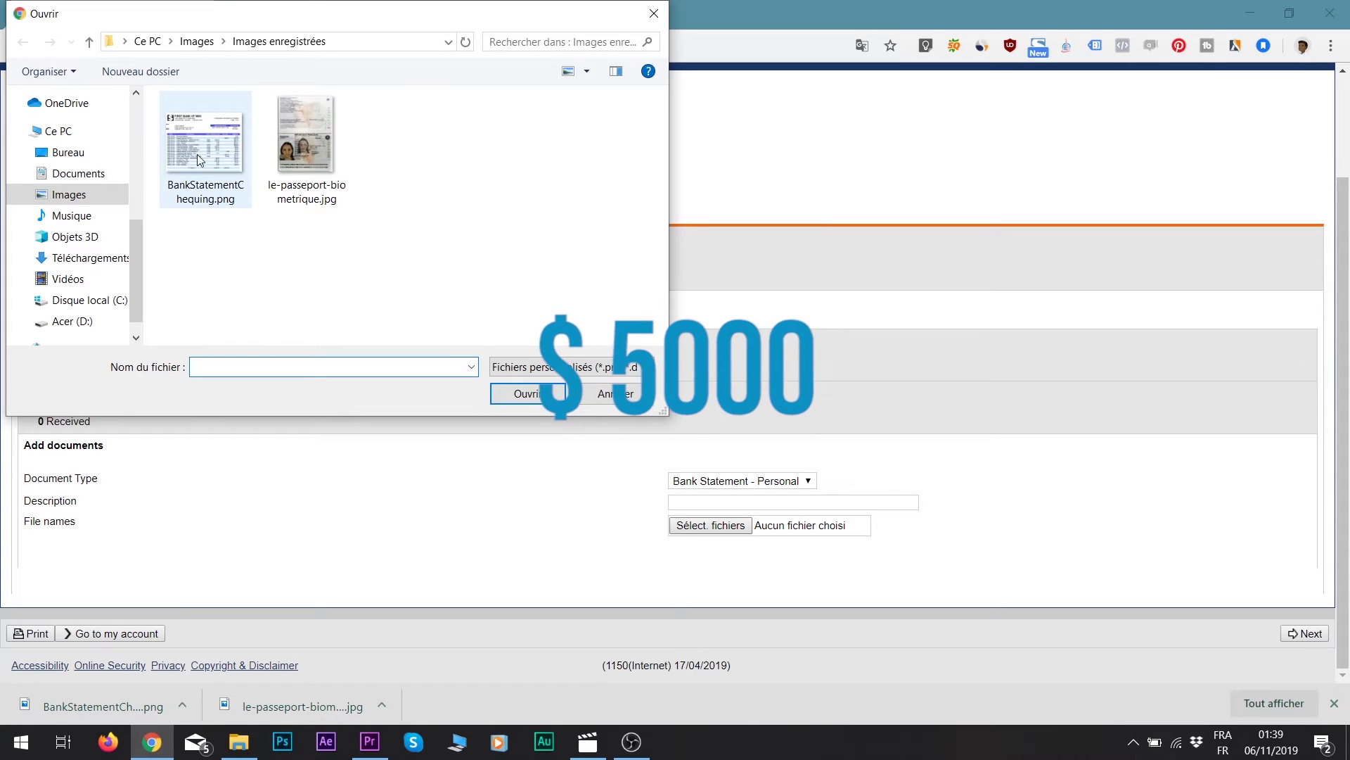
left_click(199, 154)
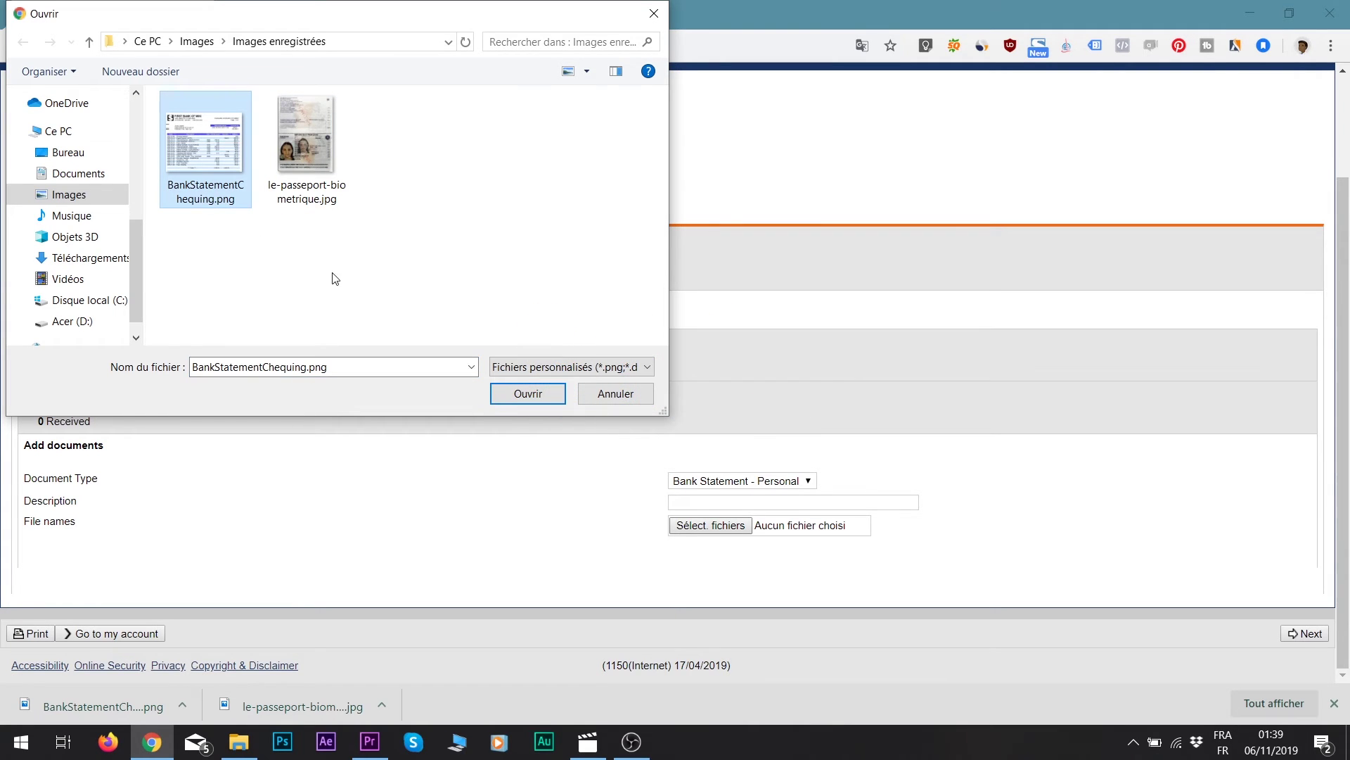
left_click(528, 395)
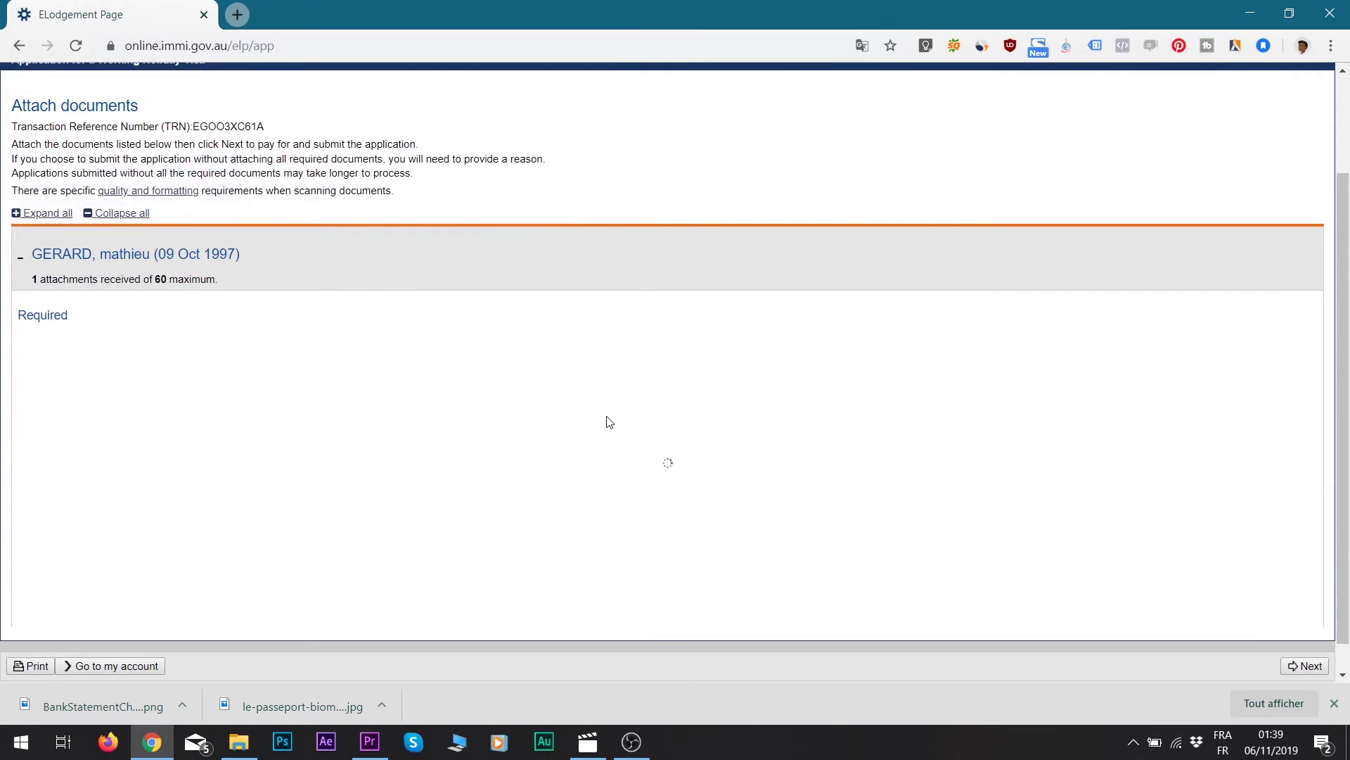
scroll(985, 500, "down", 1)
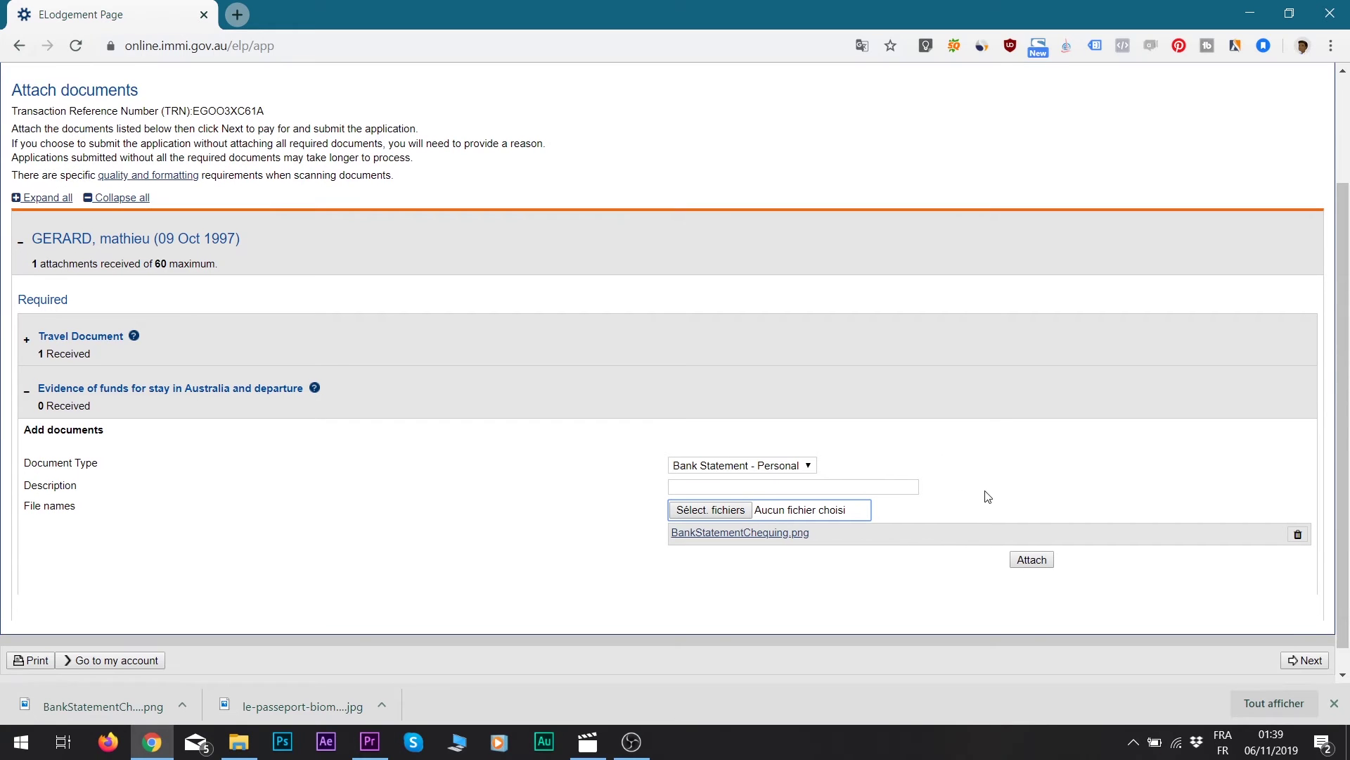
left_click(1034, 533)
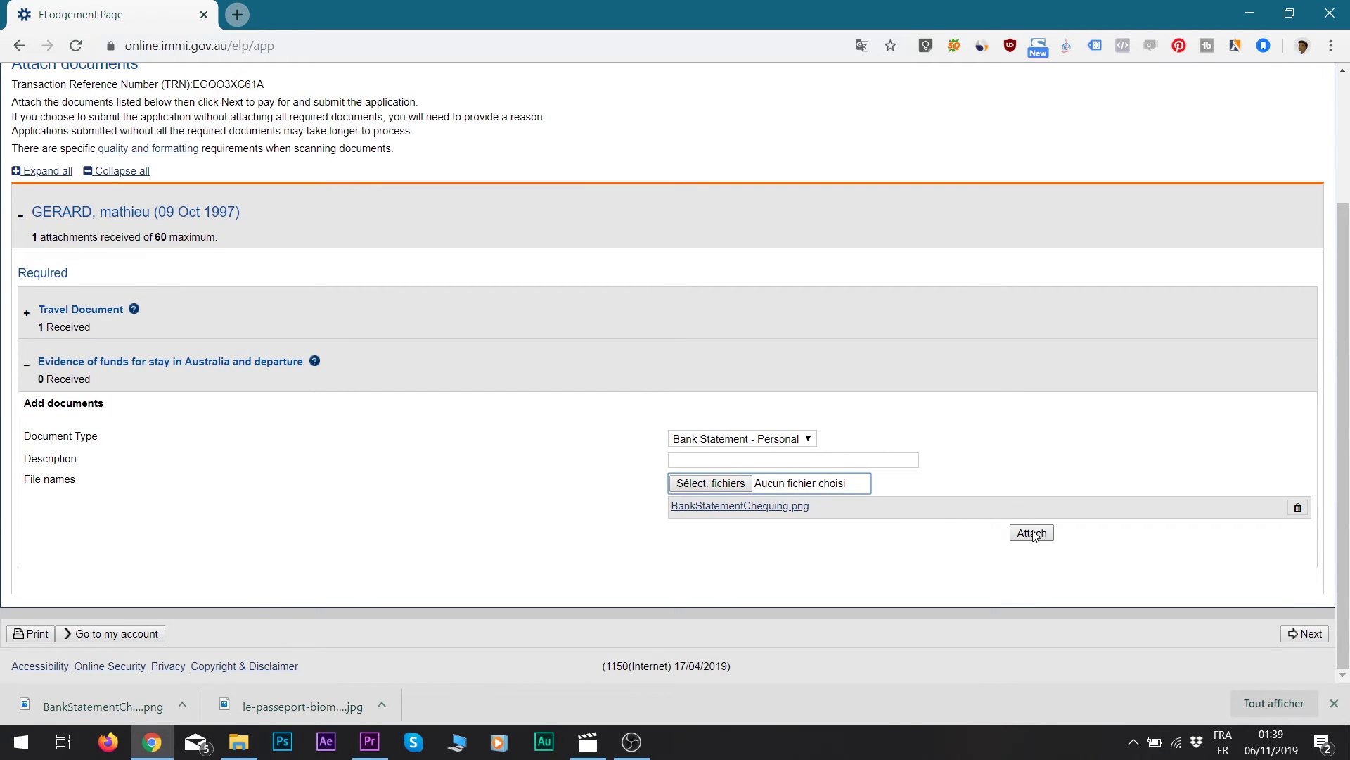